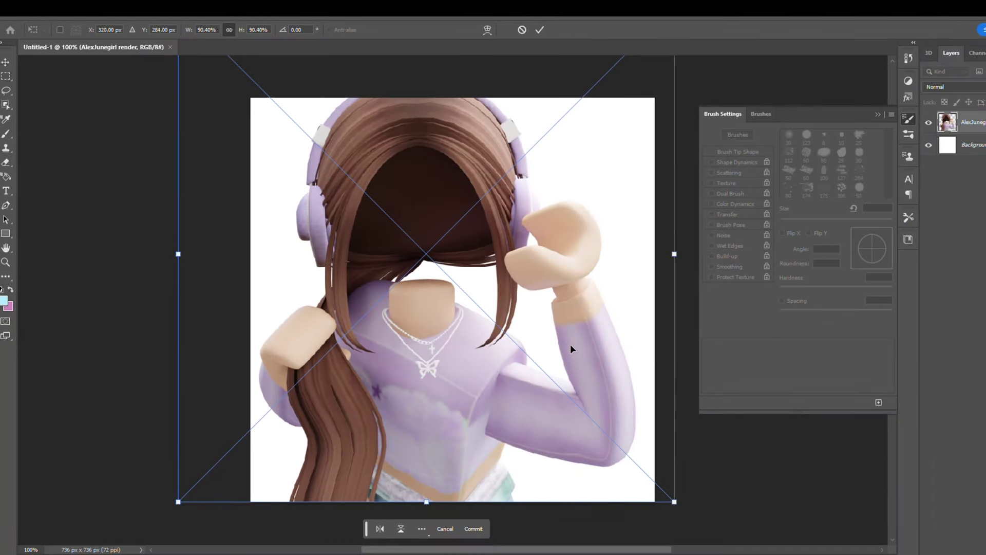
Step: Enlarge and reposition the character render, then commit the transform
{"action": "left_click_drag", "start_coordinate": [570, 344], "coordinate": [591, 355]}
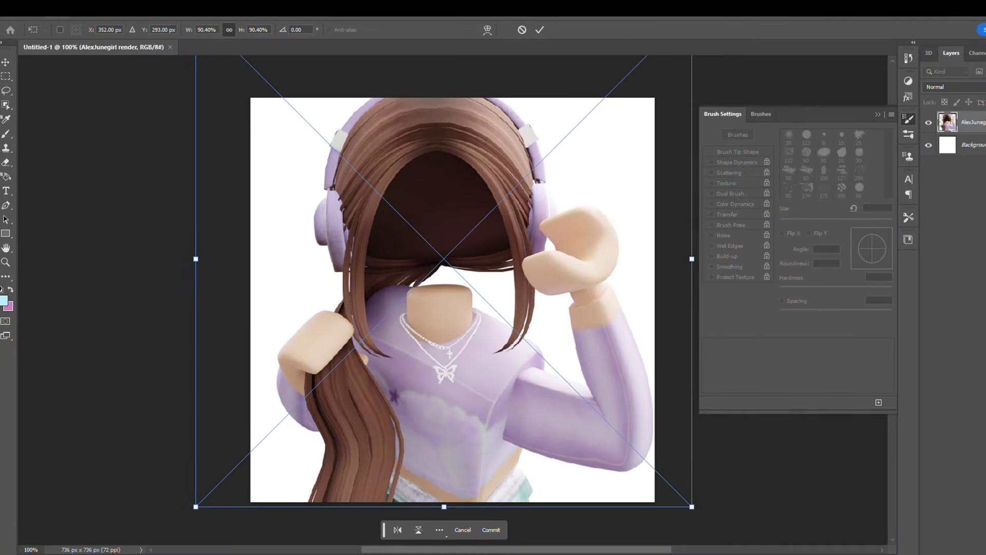
{"action": "left_click", "coordinate": [51, 10]}
{"action": "key", "text": "Escape"}
{"action": "key", "text": "Return"}
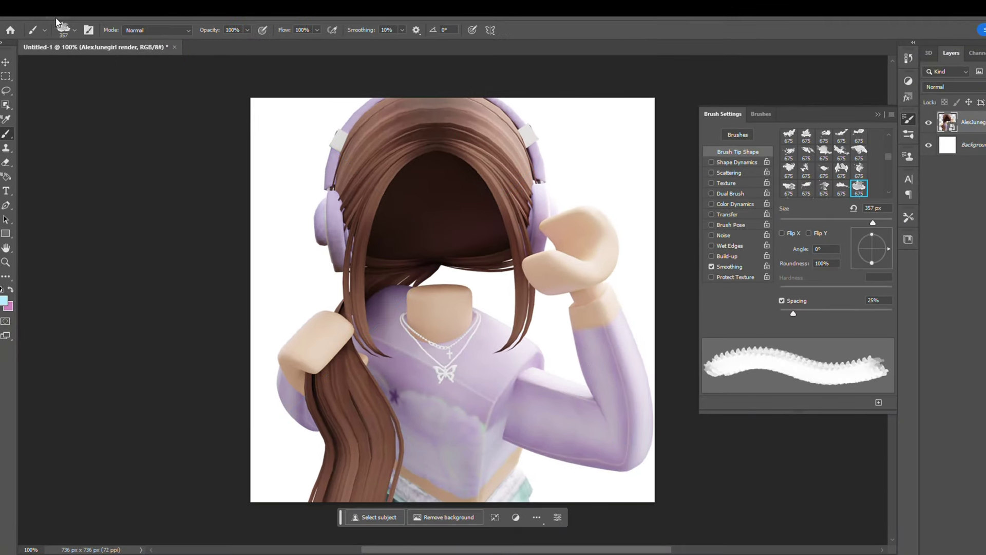
Step: Brighten the render with Brightness/Contrast 21/17, then paste the lavender photo as a new layer
{"action": "left_click", "coordinate": [57, 9]}
{"action": "left_click", "coordinate": [231, 39]}
{"action": "left_click_drag", "start_coordinate": [529, 150], "coordinate": [699, 160]}
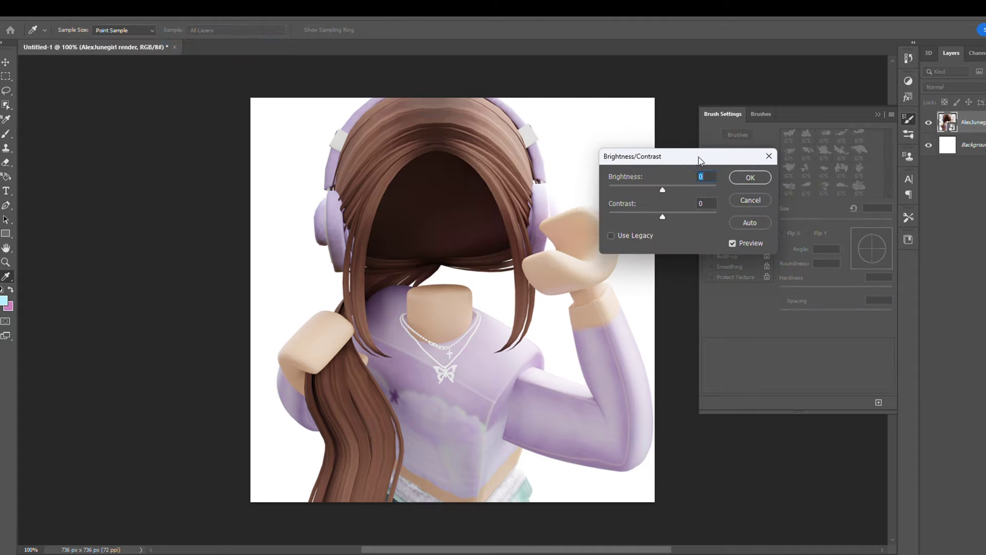
{"action": "left_click_drag", "start_coordinate": [667, 189], "coordinate": [672, 216]}
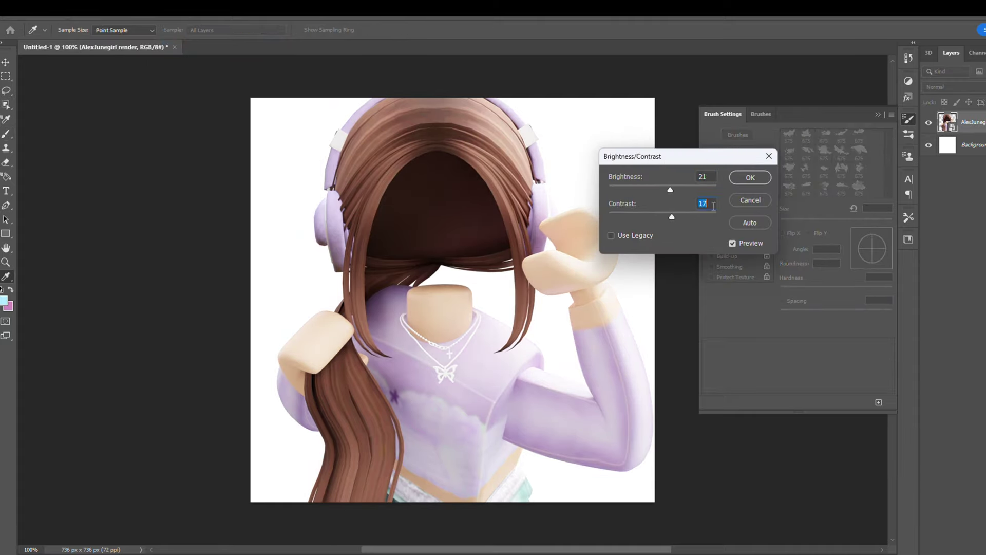
{"action": "key", "text": "Return"}
{"action": "key", "text": "ctrl+v"}
Step: Scale the lavender photo so it fills the whole canvas
{"action": "key", "text": "v"}
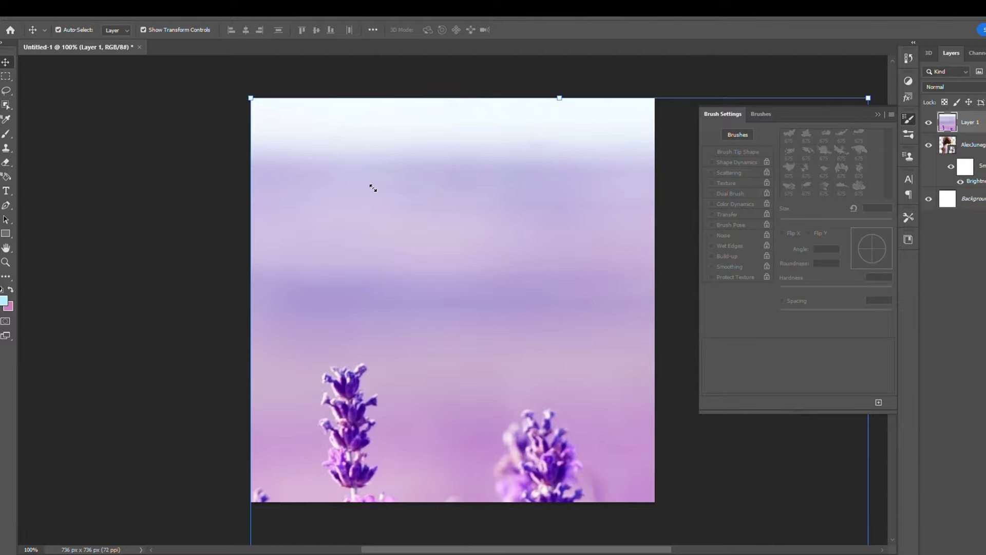
{"action": "mouse_move", "coordinate": [373, 188]}
{"action": "left_mouse_down"}
{"action": "mouse_move", "coordinate": [439, 296]}
{"action": "mouse_move", "coordinate": [356, 182]}
{"action": "left_mouse_up"}
{"action": "mouse_move", "coordinate": [630, 462]}
{"action": "left_mouse_down"}
{"action": "mouse_move", "coordinate": [539, 333]}
{"action": "mouse_move", "coordinate": [690, 335]}
{"action": "left_mouse_up"}
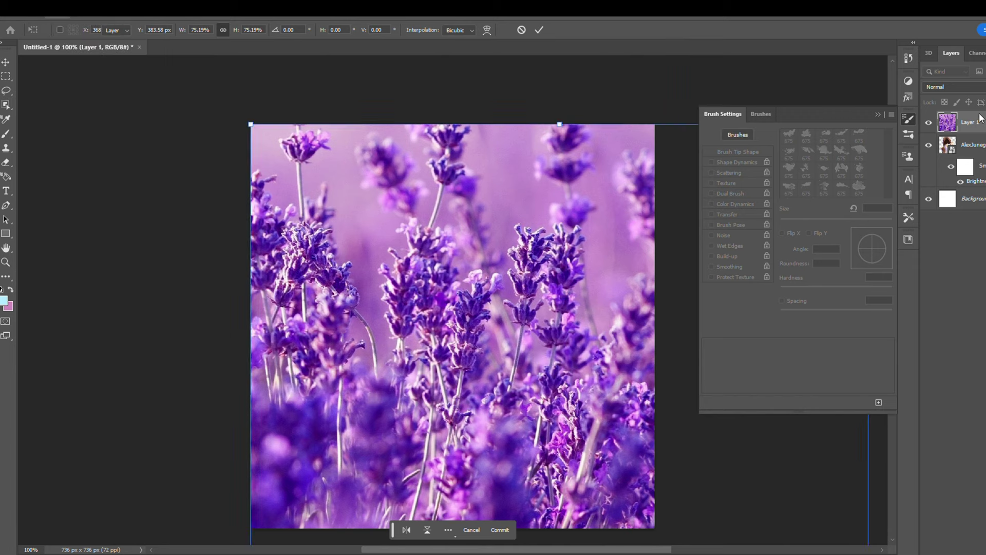
{"action": "key", "text": "Return"}
Step: Brighten the lavender photo with Brightness/Contrast
{"action": "left_click", "coordinate": [54, 7]}
{"action": "left_click", "coordinate": [195, 41]}
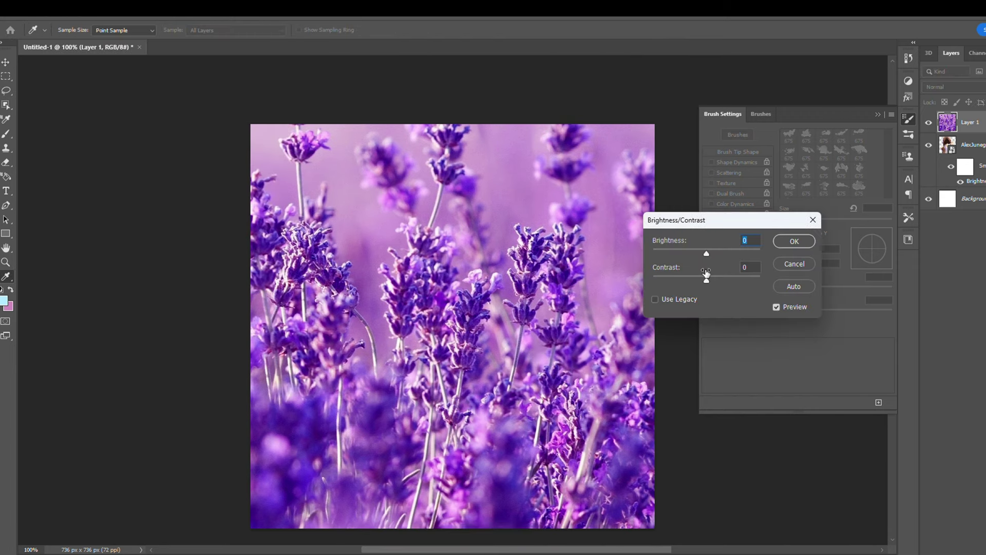
{"action": "left_click_drag", "start_coordinate": [706, 253], "coordinate": [727, 252]}
{"action": "left_click", "coordinate": [795, 241]}
Step: Apply a white Photo Filter at 49% density to the lavender photo
{"action": "left_click", "coordinate": [57, 8]}
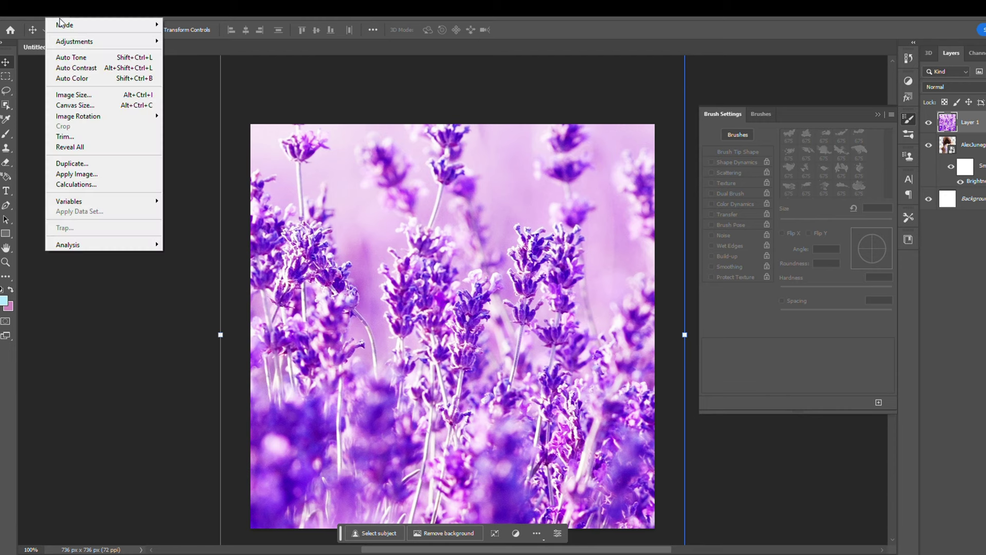
{"action": "mouse_move", "coordinate": [74, 42]}
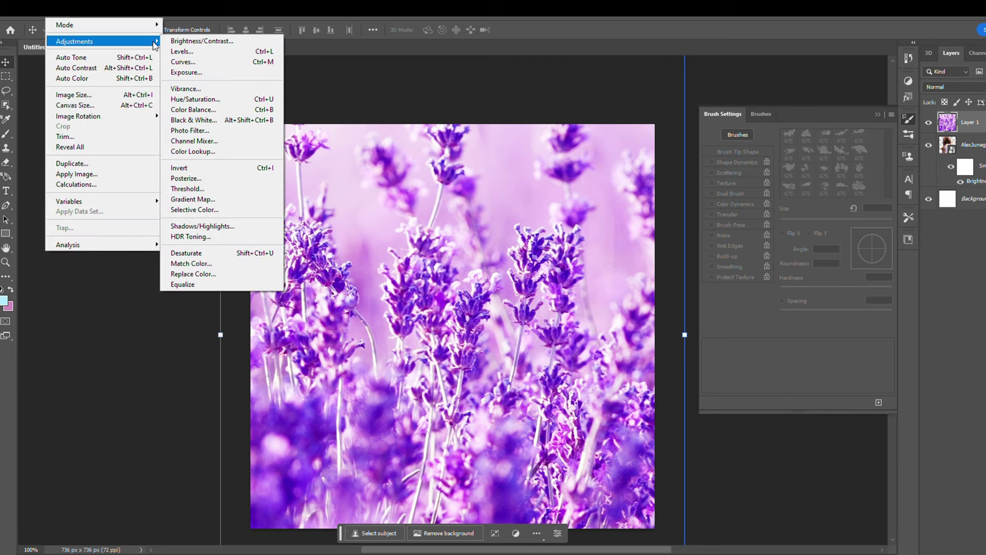
{"action": "left_click", "coordinate": [190, 131]}
{"action": "left_click", "coordinate": [726, 216]}
{"action": "left_click_drag", "start_coordinate": [139, 154], "coordinate": [6, 146]}
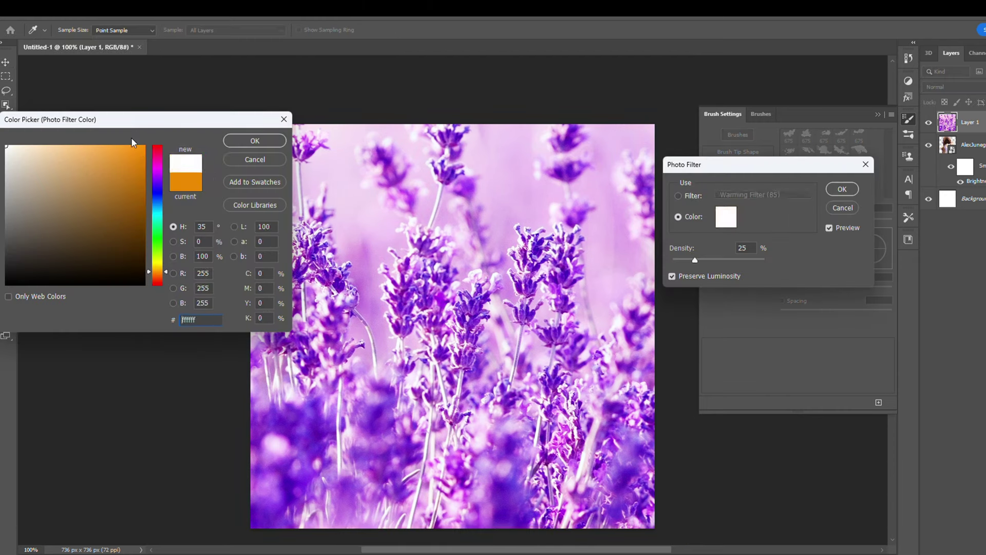
{"action": "left_click", "coordinate": [245, 141]}
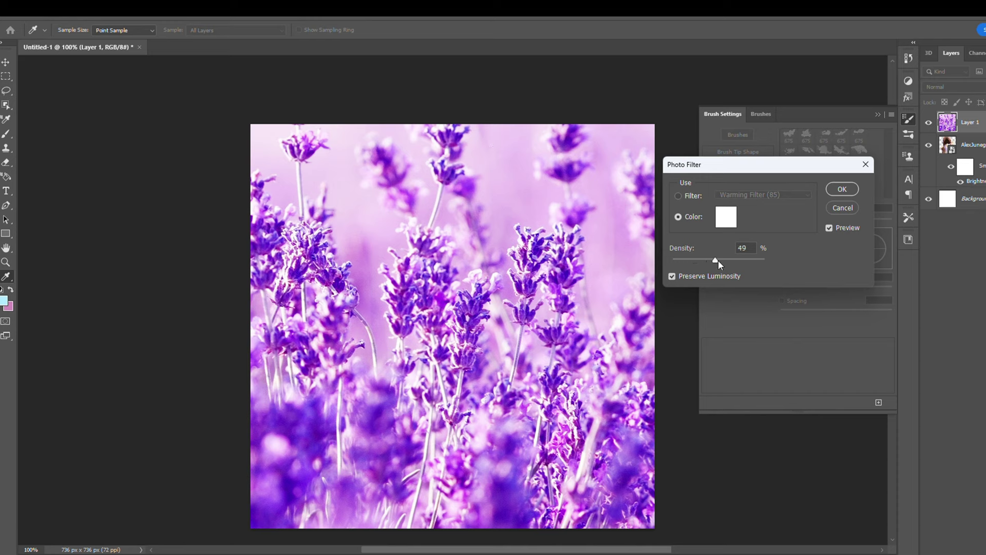
{"action": "left_click", "coordinate": [866, 164]}
{"action": "left_click", "coordinate": [147, 11]}
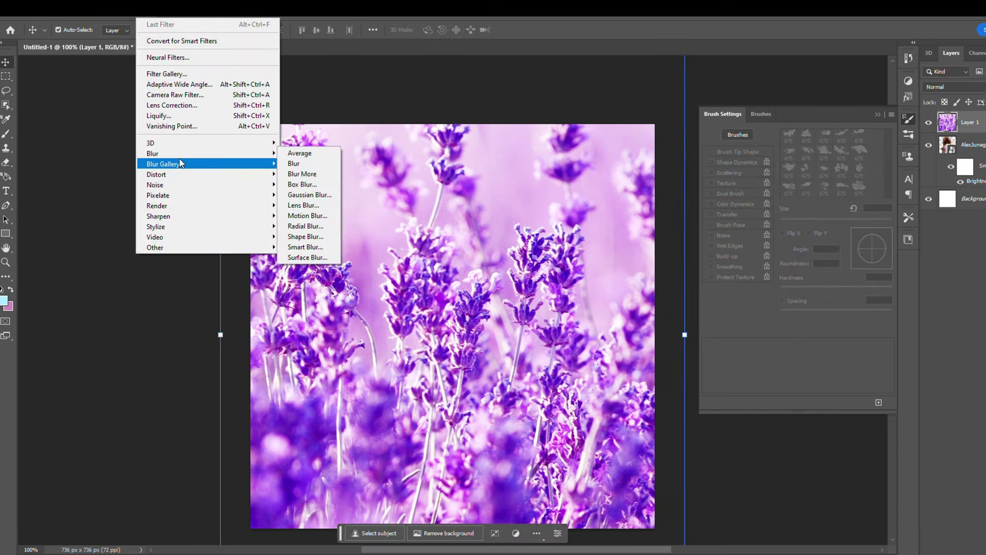
Step: Radial-blur the lavender layer and move it beneath the character render
{"action": "left_click", "coordinate": [305, 227]}
{"action": "key", "text": "Return"}
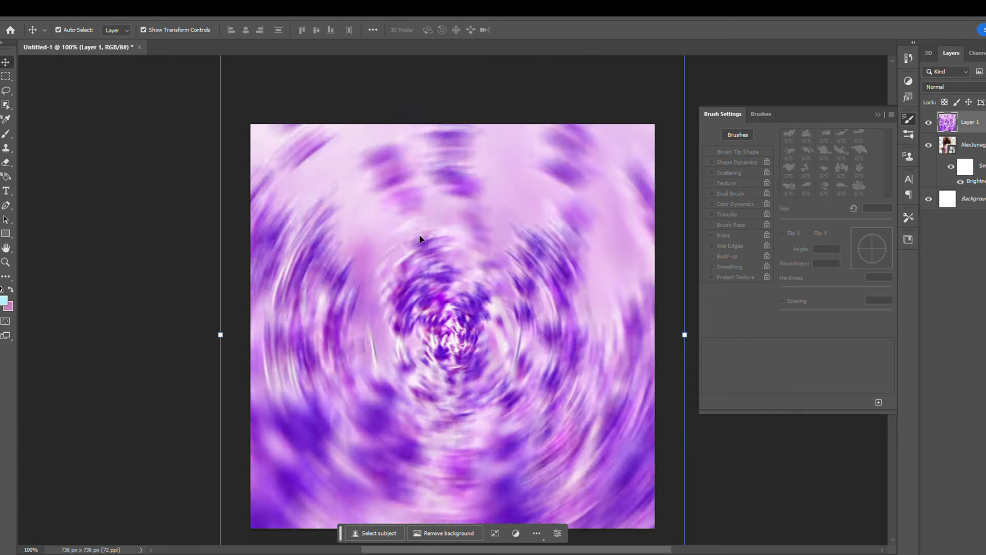
{"action": "left_click_drag", "start_coordinate": [973, 124], "coordinate": [983, 186]}
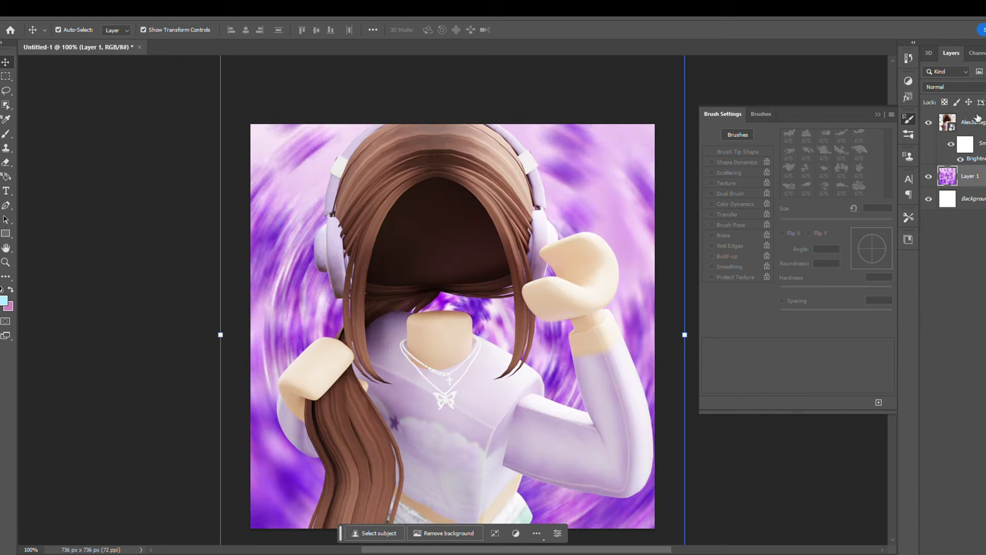
Step: Tint the character render with a purple Photo Filter at 79% density
{"action": "left_click", "coordinate": [977, 118]}
{"action": "left_click", "coordinate": [56, 10]}
{"action": "left_click", "coordinate": [204, 132]}
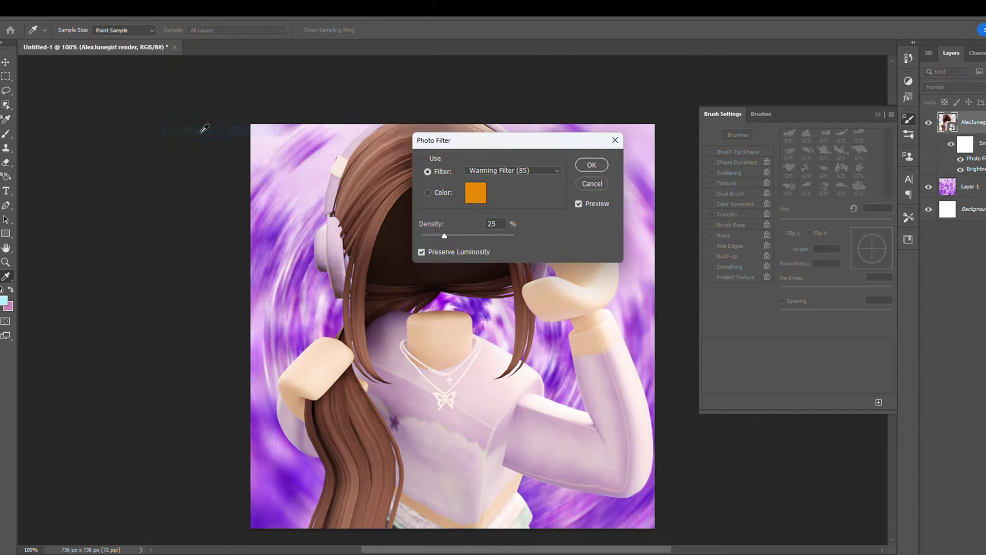
{"action": "left_click_drag", "start_coordinate": [488, 140], "coordinate": [709, 152]}
{"action": "left_click", "coordinate": [697, 204]}
{"action": "left_click", "coordinate": [158, 178]}
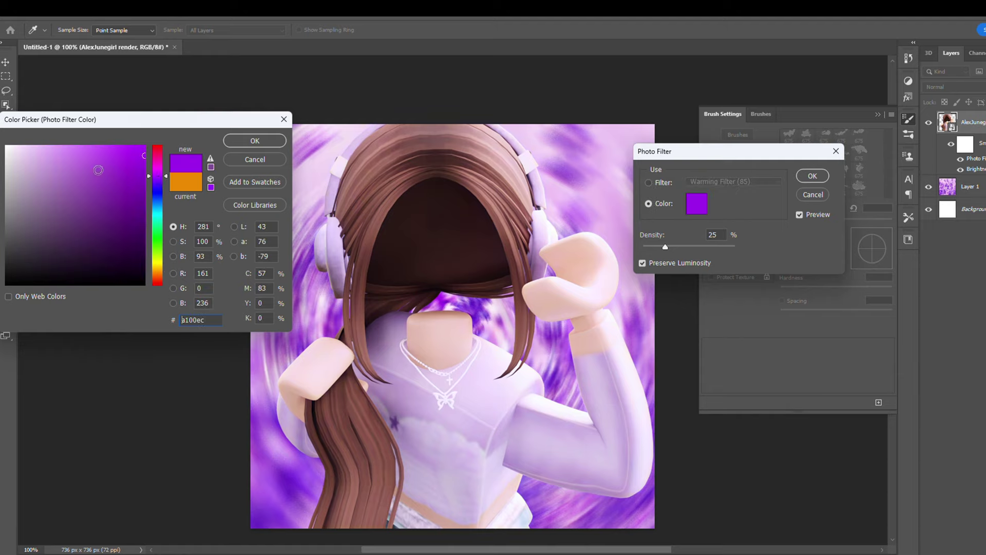
{"action": "left_click", "coordinate": [276, 140]}
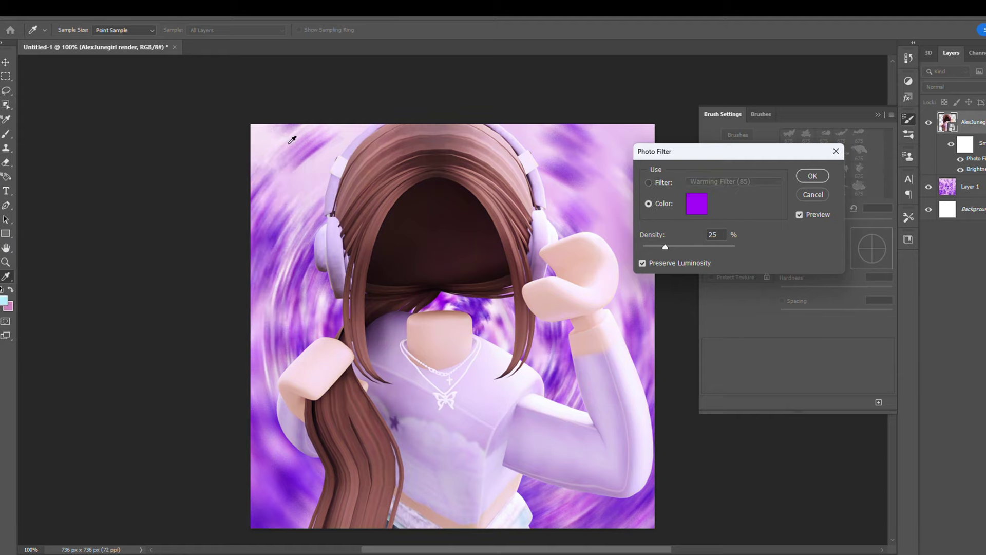
{"action": "left_click_drag", "start_coordinate": [669, 249], "coordinate": [713, 258]}
Step: Commit the purple filter, add a new cloud layer, and set the foreground to vivid purple
{"action": "left_click", "coordinate": [812, 176]}
{"action": "key", "text": "v"}
{"action": "key", "text": "ctrl+shift+alt+n"}
{"action": "key", "text": "i"}
{"action": "left_click", "coordinate": [4, 301]}
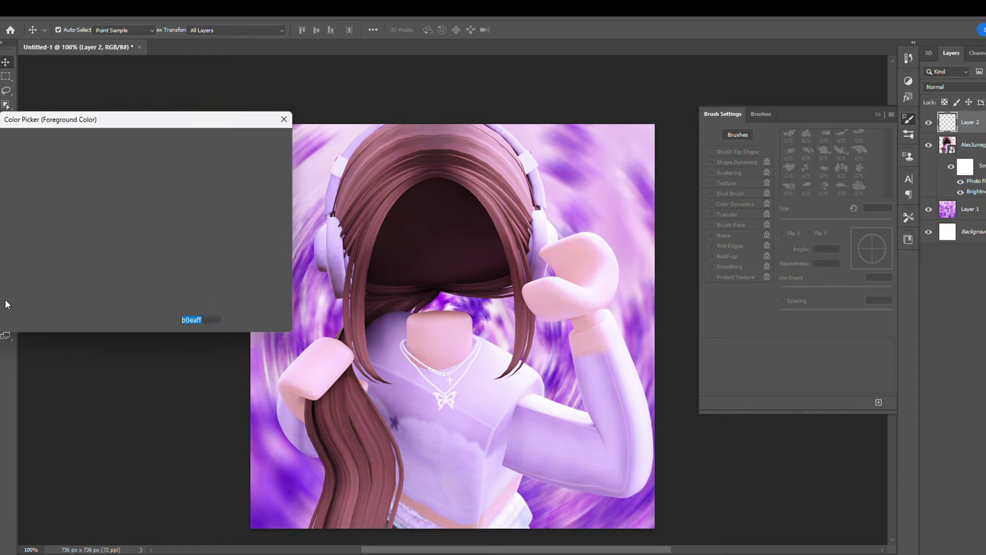
{"action": "left_click", "coordinate": [159, 177]}
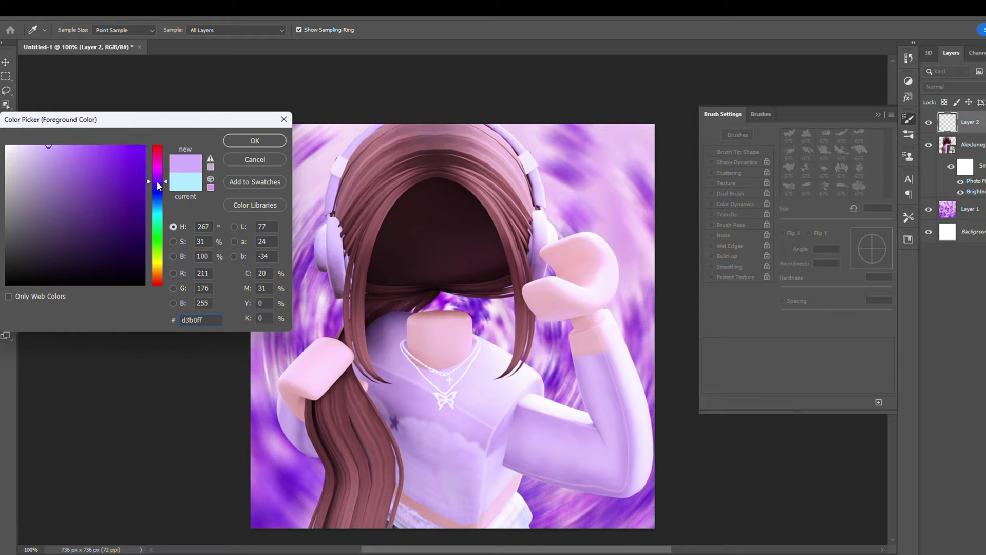
{"action": "left_click_drag", "start_coordinate": [143, 167], "coordinate": [160, 125]}
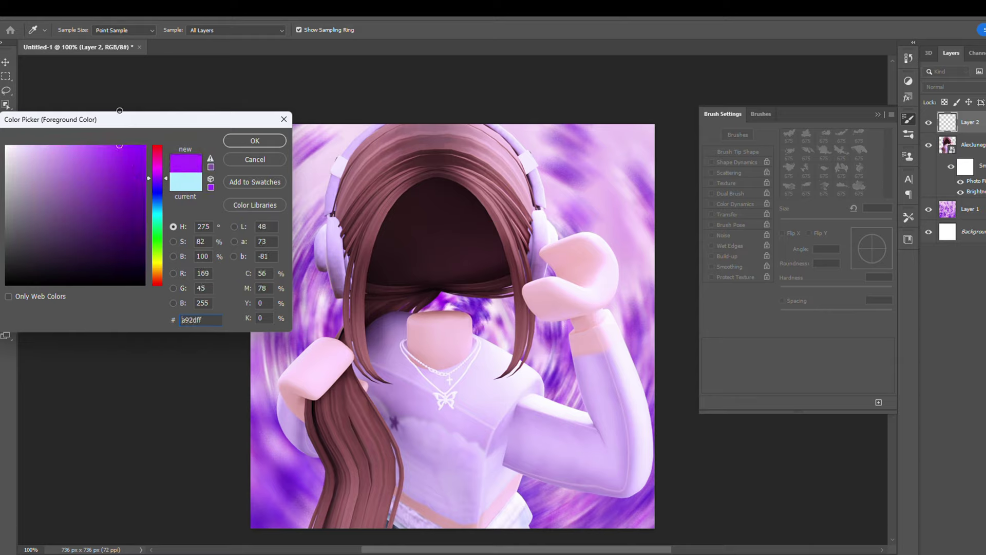
{"action": "key", "text": "Return"}
Step: Paint purple clouds with the cloud brush enlarged to 484 px
{"action": "key", "text": "b"}
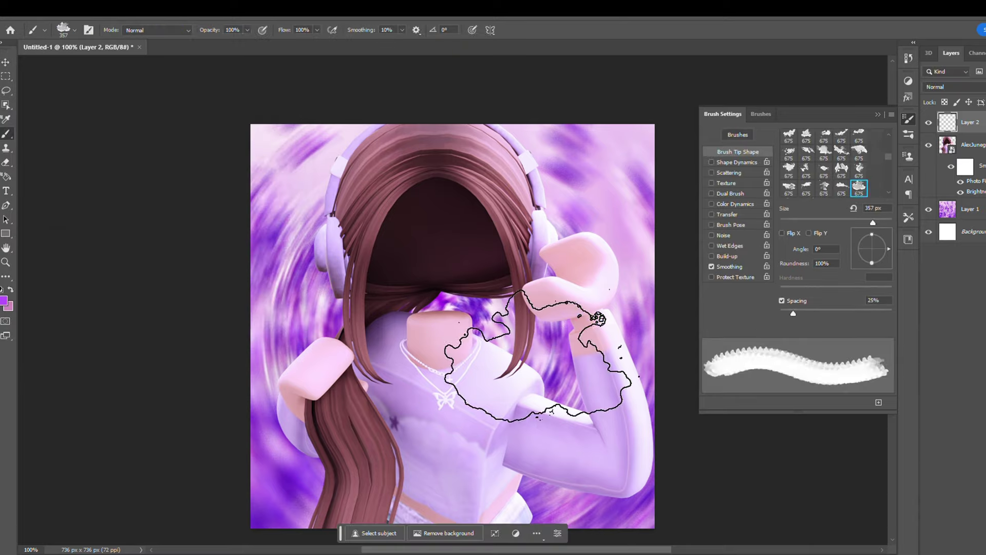
{"action": "left_click_drag", "start_coordinate": [873, 222], "coordinate": [880, 222]}
{"action": "mouse_move", "coordinate": [221, 353]}
{"action": "left_mouse_down"}
{"action": "mouse_move", "coordinate": [550, 99]}
{"action": "mouse_move", "coordinate": [637, 400]}
{"action": "mouse_move", "coordinate": [506, 416]}
{"action": "mouse_move", "coordinate": [411, 236]}
{"action": "mouse_move", "coordinate": [318, 288]}
{"action": "left_mouse_up"}
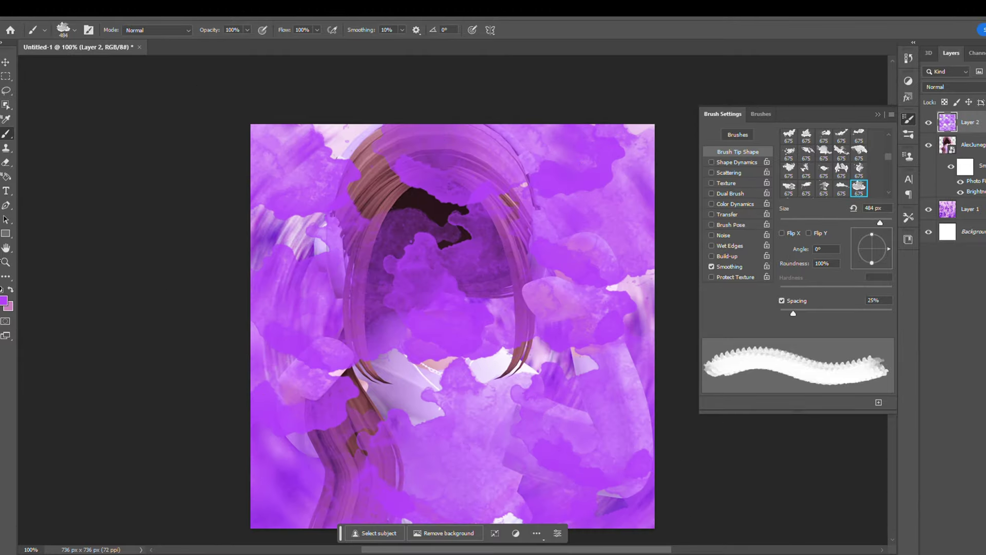
{"action": "left_click", "coordinate": [4, 301]}
{"action": "left_click", "coordinate": [255, 141]}
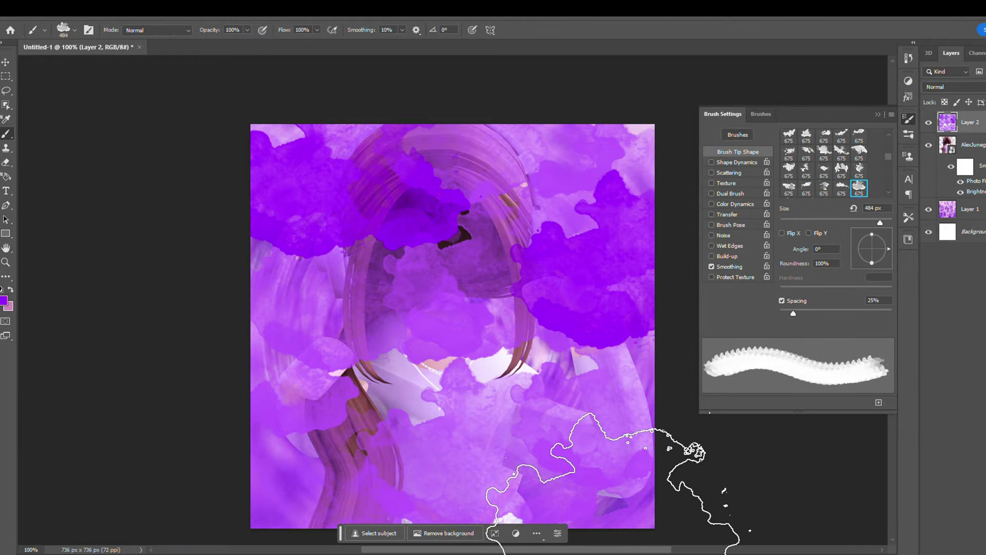
{"action": "left_click", "coordinate": [418, 330]}
Step: Switch to white and stamp white clouds across the top, middle and bottom right
{"action": "left_click", "coordinate": [5, 301]}
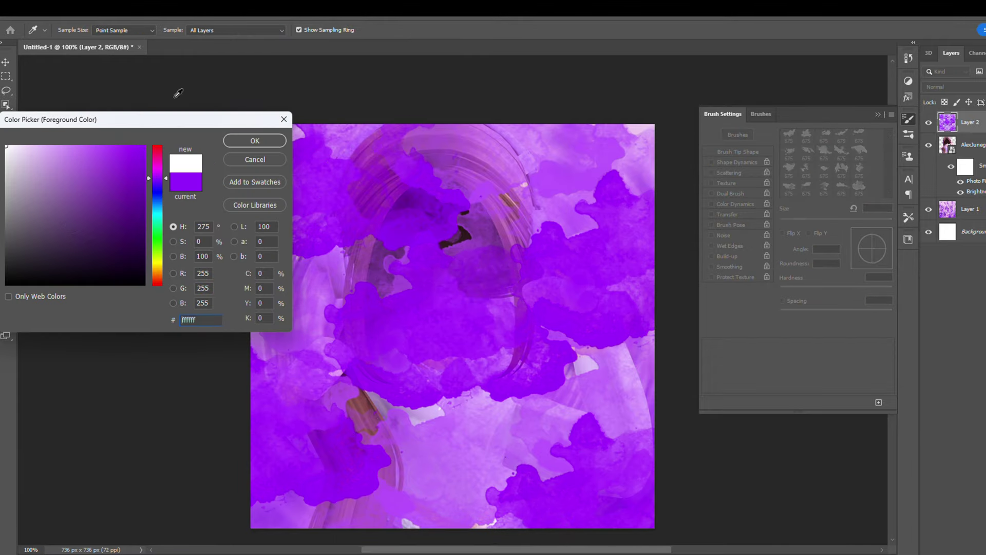
{"action": "left_click", "coordinate": [248, 136]}
{"action": "left_click", "coordinate": [523, 174]}
{"action": "left_click", "coordinate": [601, 455]}
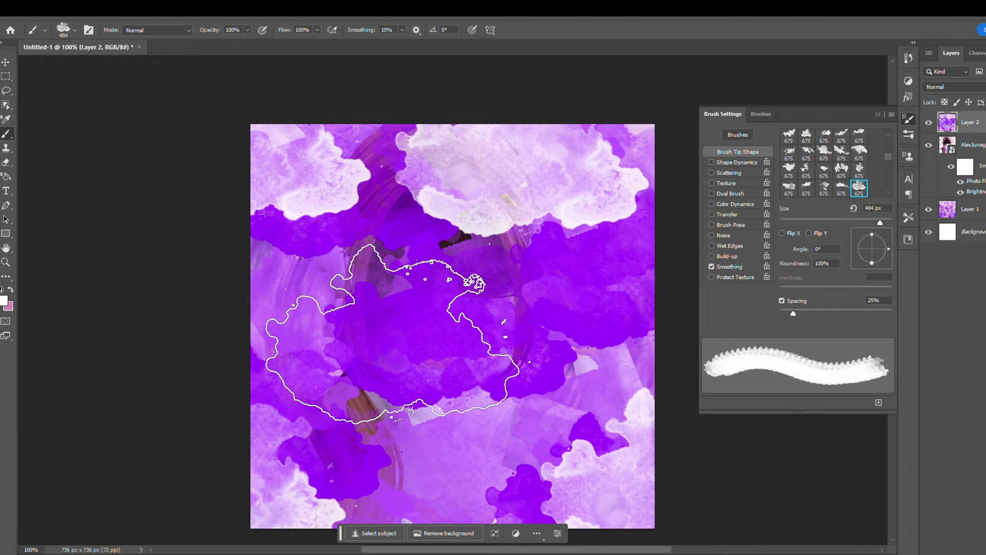
{"action": "left_click", "coordinate": [460, 316]}
{"action": "left_click", "coordinate": [547, 372]}
{"action": "left_click", "coordinate": [350, 390]}
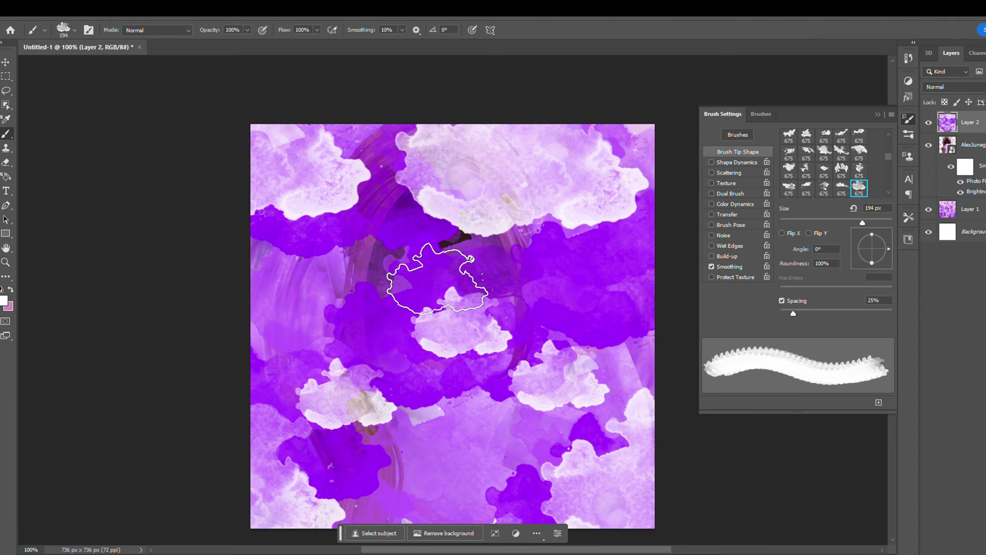
{"action": "left_click", "coordinate": [362, 282]}
{"action": "left_click", "coordinate": [149, 10]}
{"action": "mouse_move", "coordinate": [205, 153]}
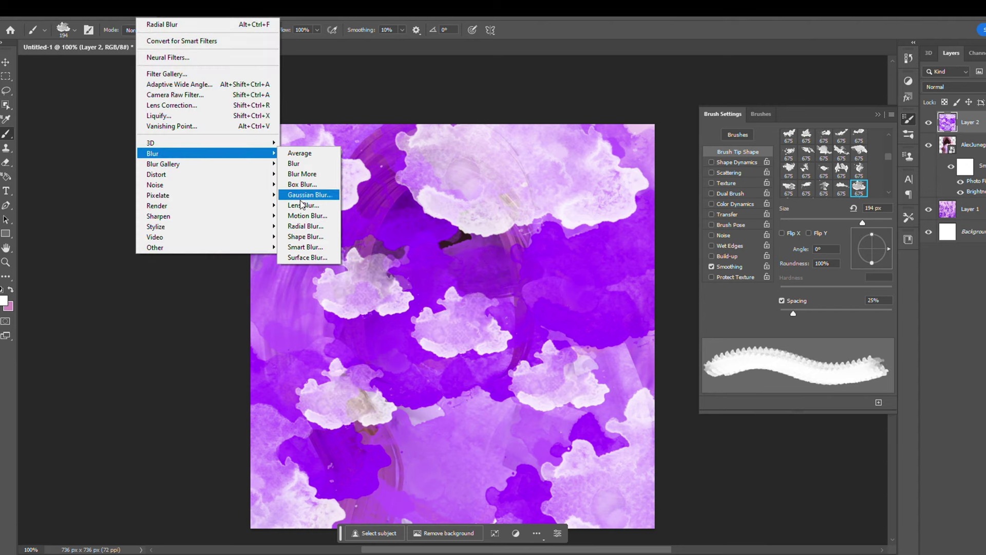
Step: Apply Radial Blur twice to spin the cloud layer strongly
{"action": "left_click", "coordinate": [304, 228]}
{"action": "key", "text": "Return"}
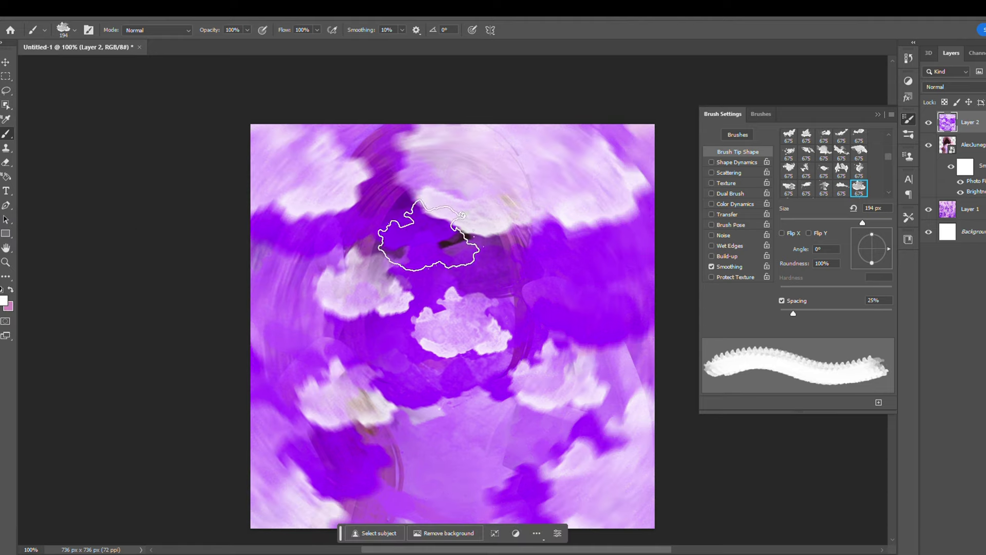
{"action": "left_click", "coordinate": [149, 11]}
{"action": "mouse_move", "coordinate": [206, 153]}
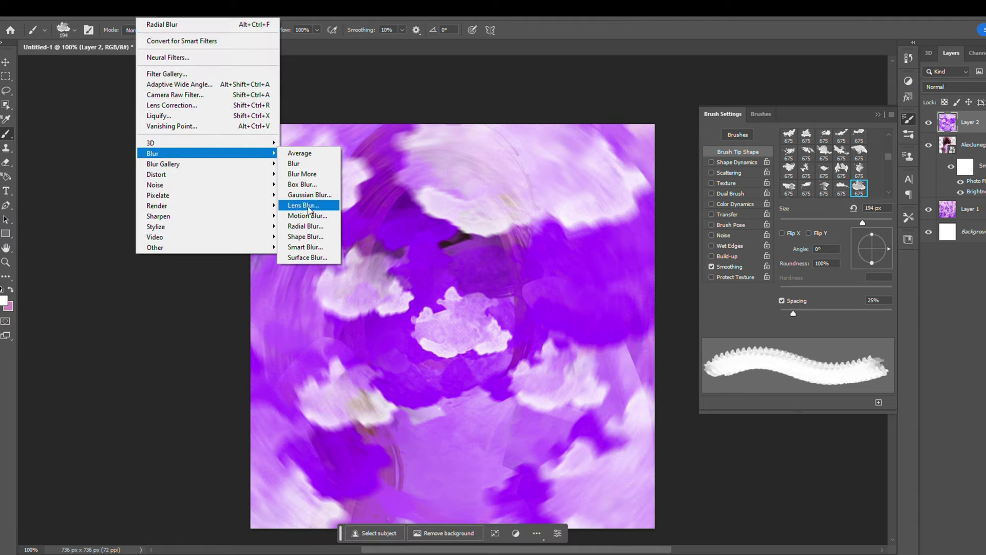
{"action": "left_click", "coordinate": [315, 222]}
{"action": "key", "text": "Return"}
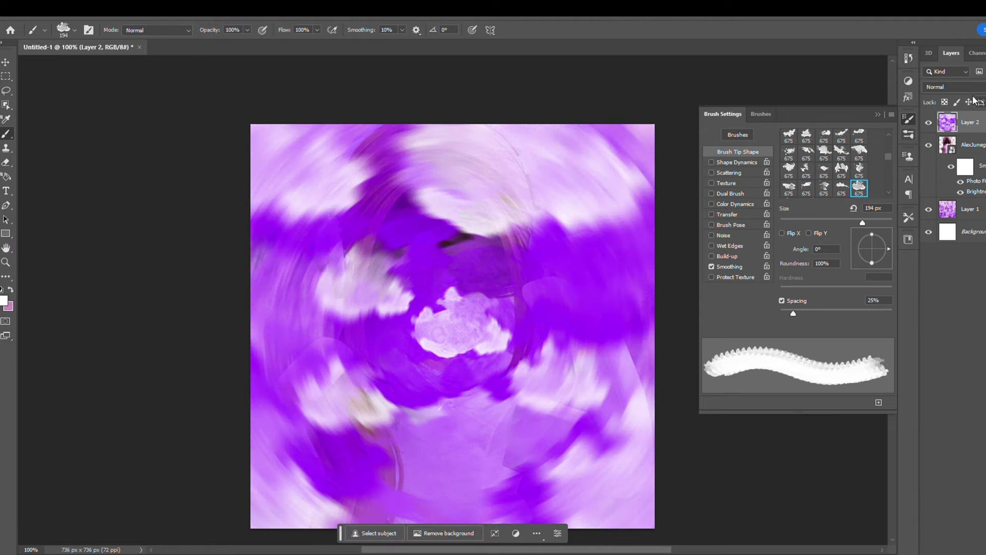
Step: Set the cloud layer to Overlay and move it beneath the character render
{"action": "left_click", "coordinate": [971, 91]}
{"action": "left_click", "coordinate": [952, 225]}
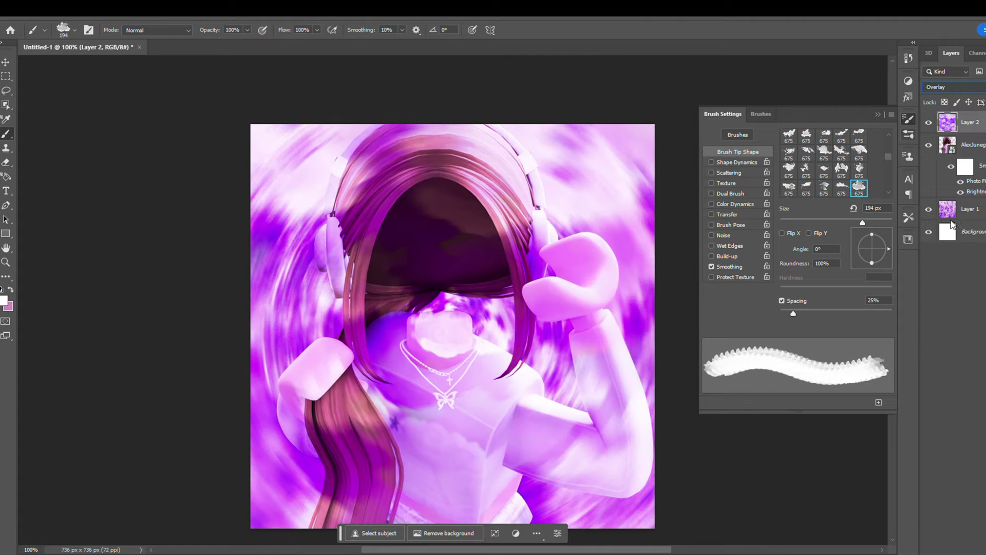
{"action": "left_click", "coordinate": [949, 87]}
{"action": "key", "text": "Escape"}
{"action": "left_click_drag", "start_coordinate": [980, 135], "coordinate": [984, 184]}
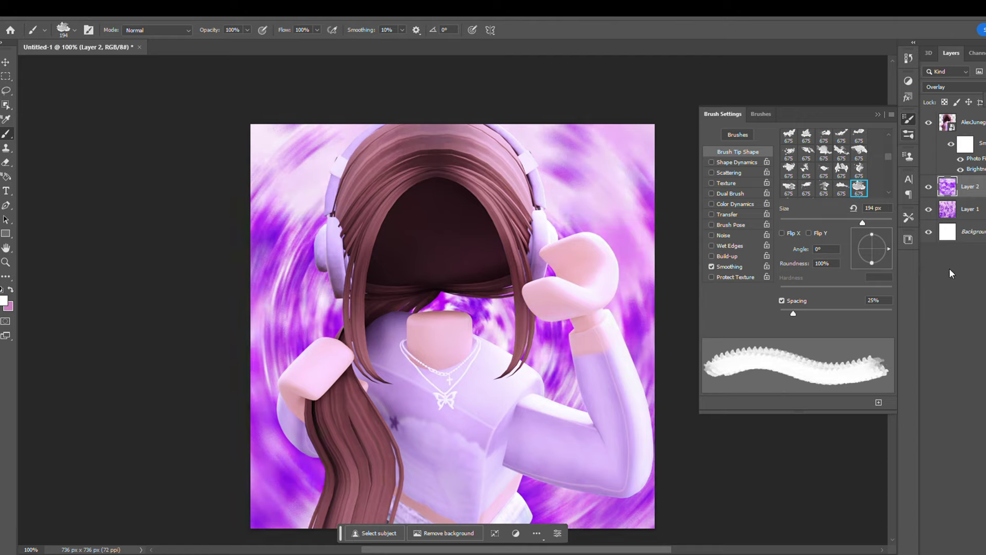
Step: Add a new layer and paint light-purple clouds around the canvas edges with a larger brush
{"action": "key", "text": "ctrl+shift+alt+n"}
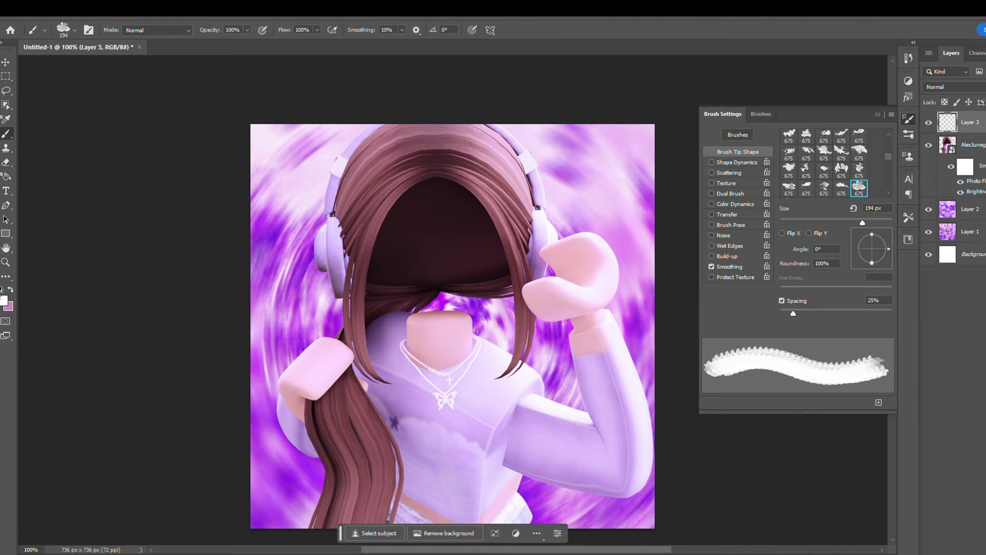
{"action": "left_click", "coordinate": [4, 302]}
{"action": "left_click", "coordinate": [99, 144]}
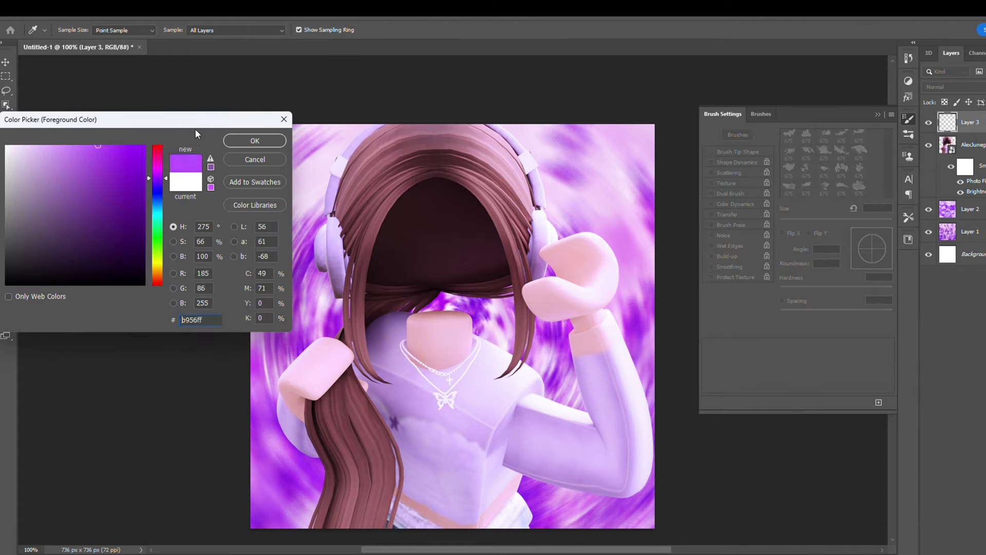
{"action": "left_click", "coordinate": [255, 140]}
{"action": "left_click_drag", "start_coordinate": [863, 223], "coordinate": [876, 223]}
{"action": "mouse_move", "coordinate": [334, 362]}
{"action": "left_mouse_down"}
{"action": "mouse_move", "coordinate": [534, 95]}
{"action": "mouse_move", "coordinate": [308, 483]}
{"action": "left_mouse_up"}
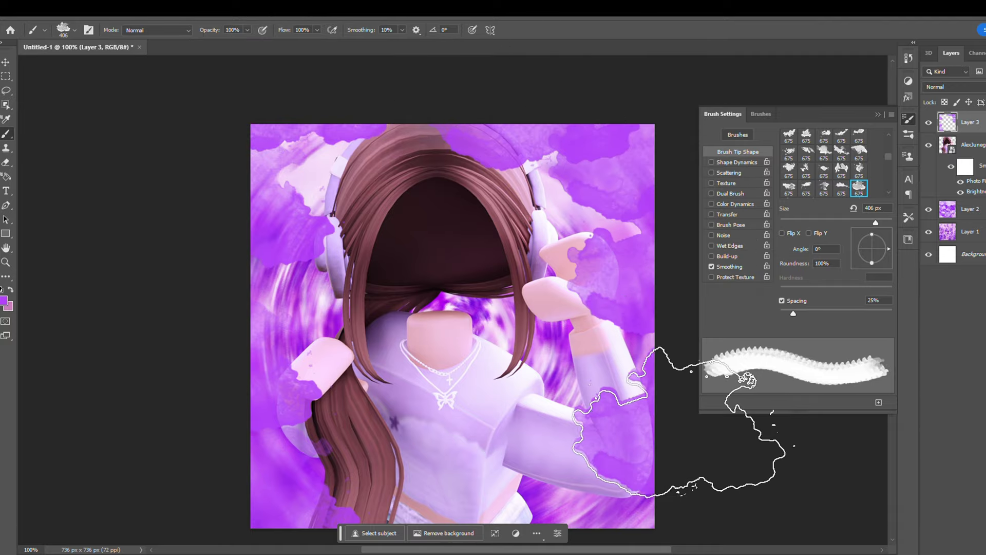
Step: Stamp deep-purple clouds at the top centre and bottom-left
{"action": "left_click", "coordinate": [4, 300]}
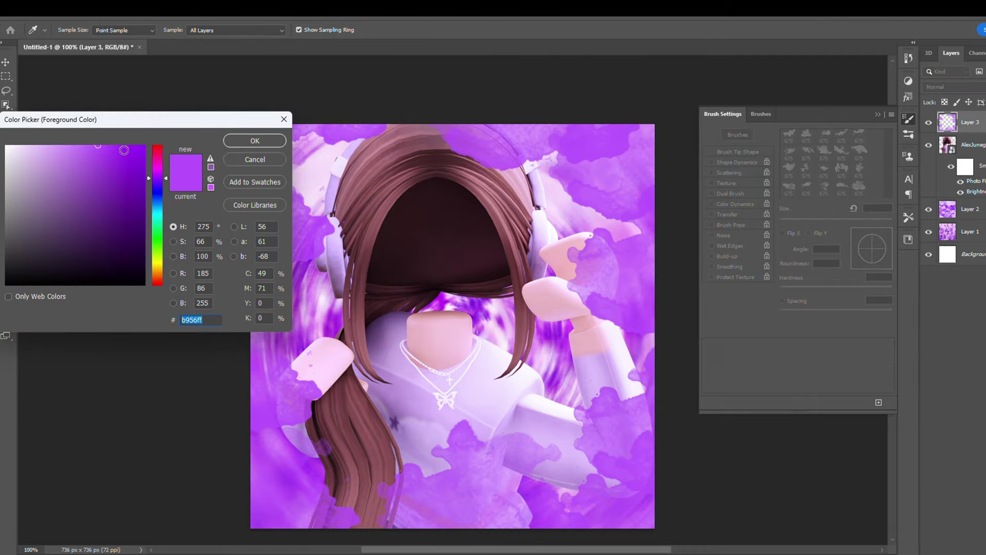
{"action": "left_click", "coordinate": [255, 141]}
{"action": "left_click", "coordinate": [478, 92]}
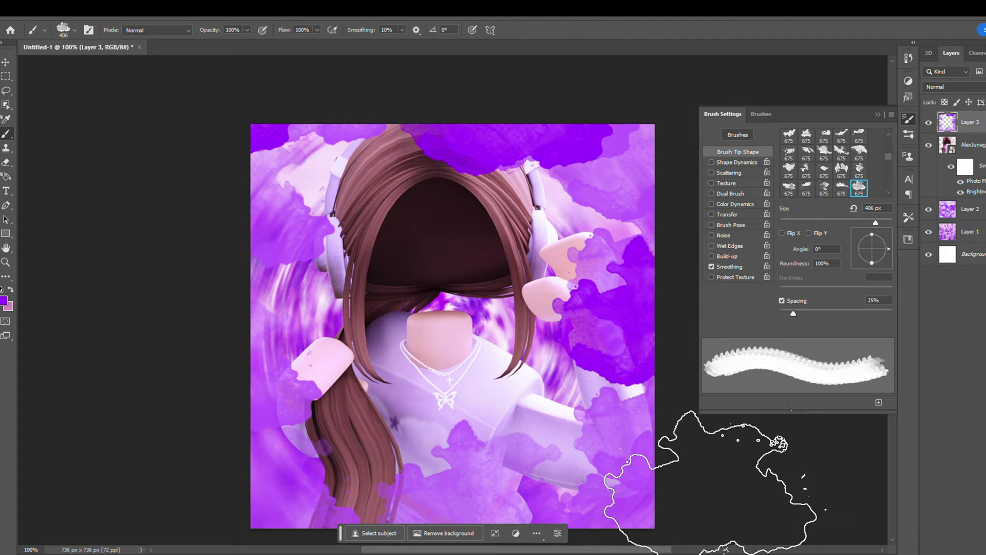
{"action": "left_click", "coordinate": [342, 483]}
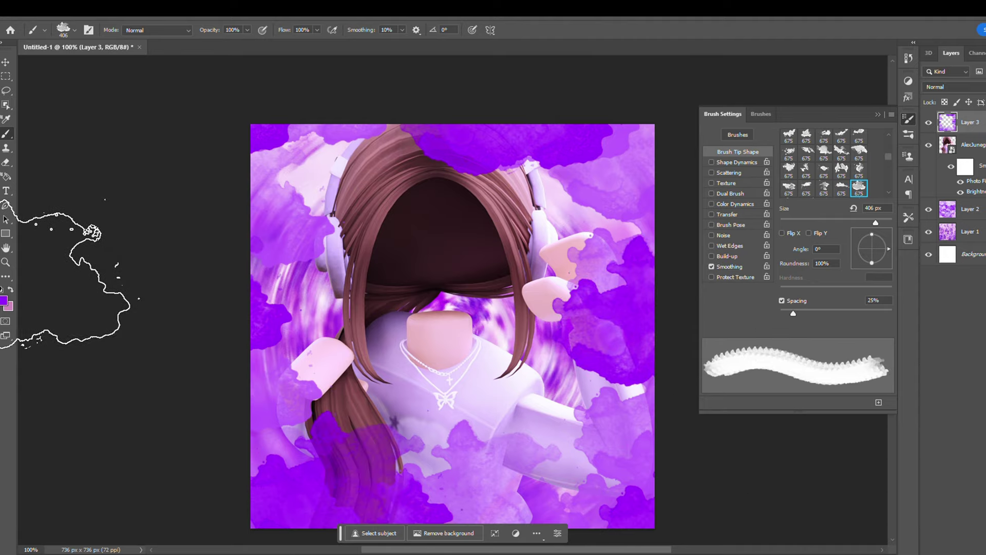
Step: Stamp white (ffffff) clouds at the top, lower-right edge and bottom centre
{"action": "left_click", "coordinate": [3, 300]}
{"action": "type", "text": "ffffff"}
{"action": "left_click", "coordinate": [259, 142]}
{"action": "left_click", "coordinate": [540, 103]}
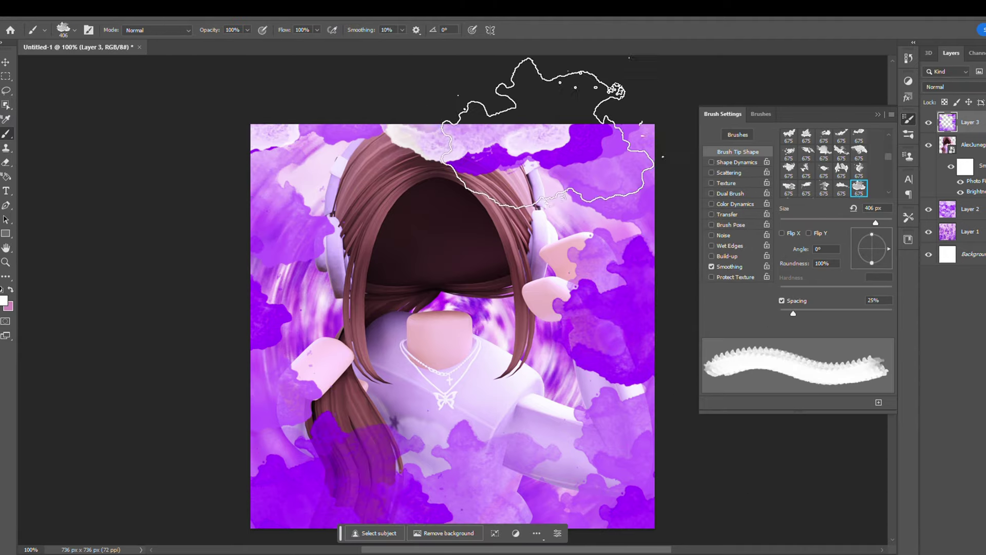
{"action": "left_click", "coordinate": [732, 481]}
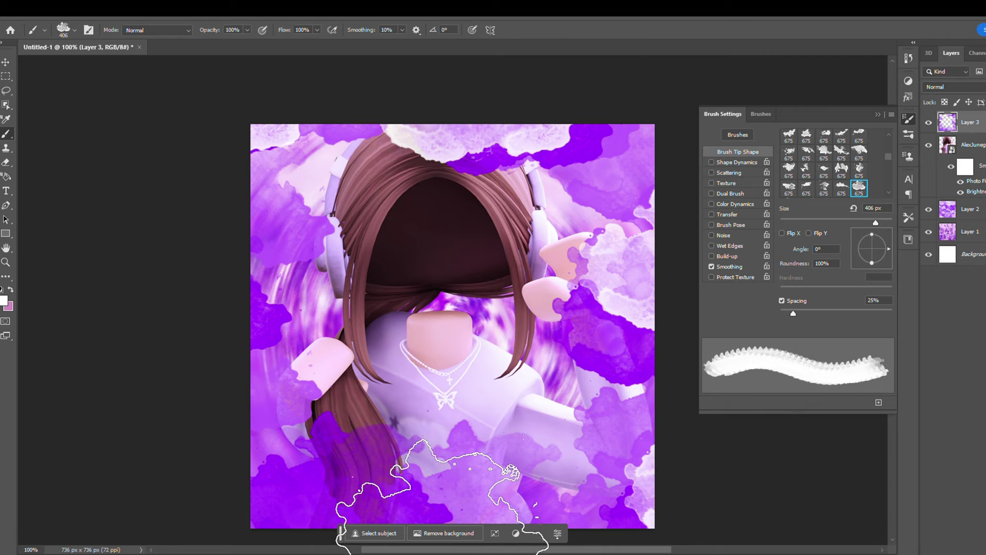
{"action": "left_click", "coordinate": [451, 499]}
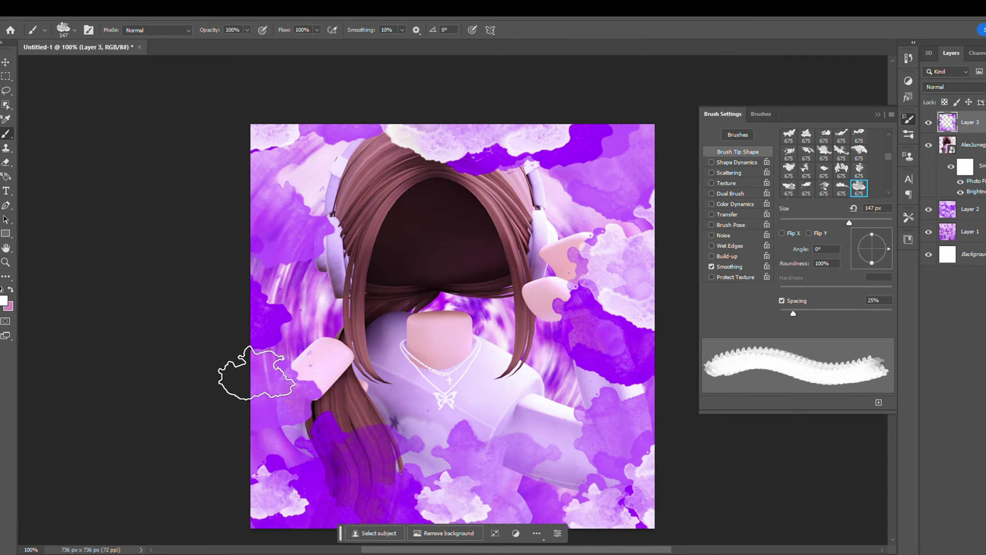
Step: Apply Radial Blur to the painted cloud layer
{"action": "left_click", "coordinate": [133, 9]}
{"action": "mouse_move", "coordinate": [205, 153]}
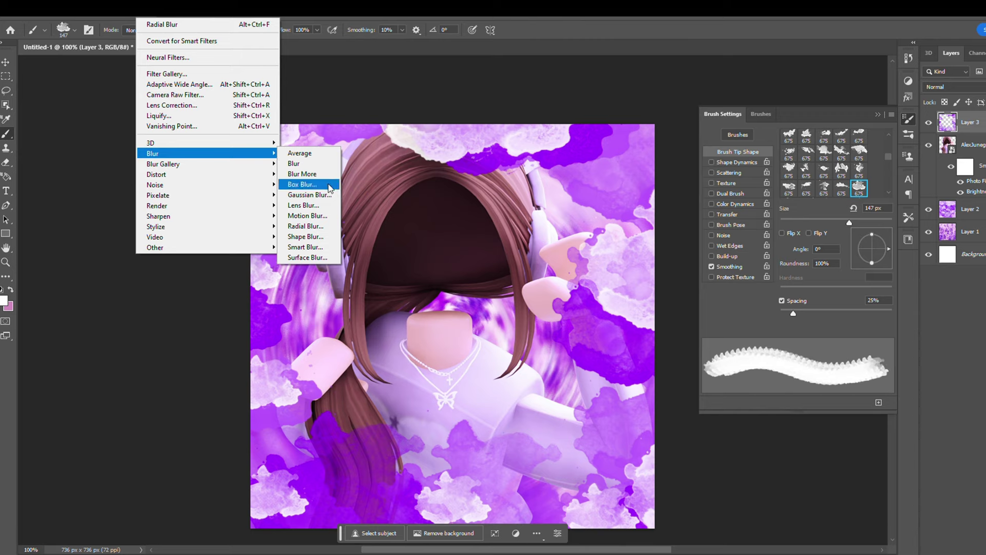
{"action": "left_click", "coordinate": [311, 230]}
{"action": "key", "text": "Return"}
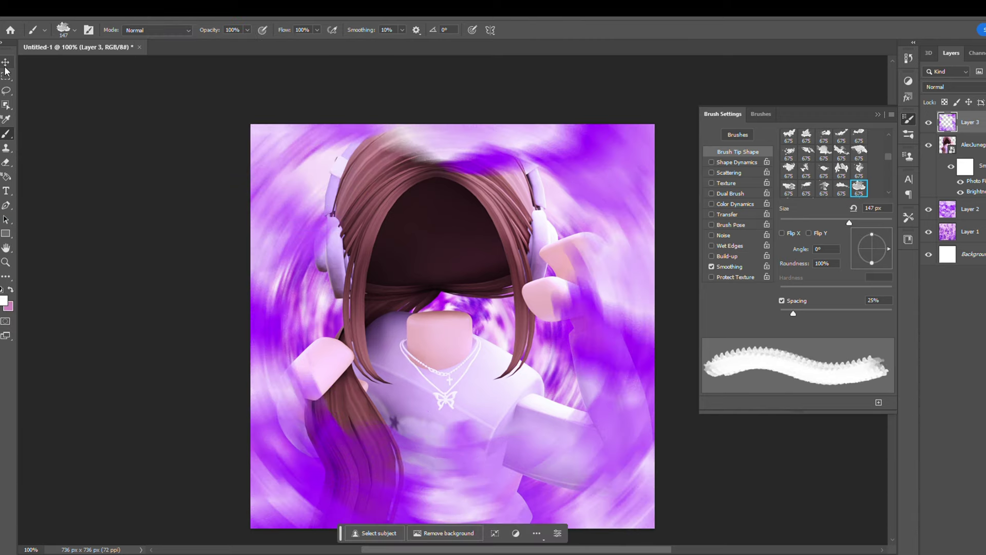
Step: Scale the cloud layer to about 107% and erase the haze over the raised fist
{"action": "key", "text": "ctrl+t"}
{"action": "left_click_drag", "start_coordinate": [599, 447], "coordinate": [638, 458]}
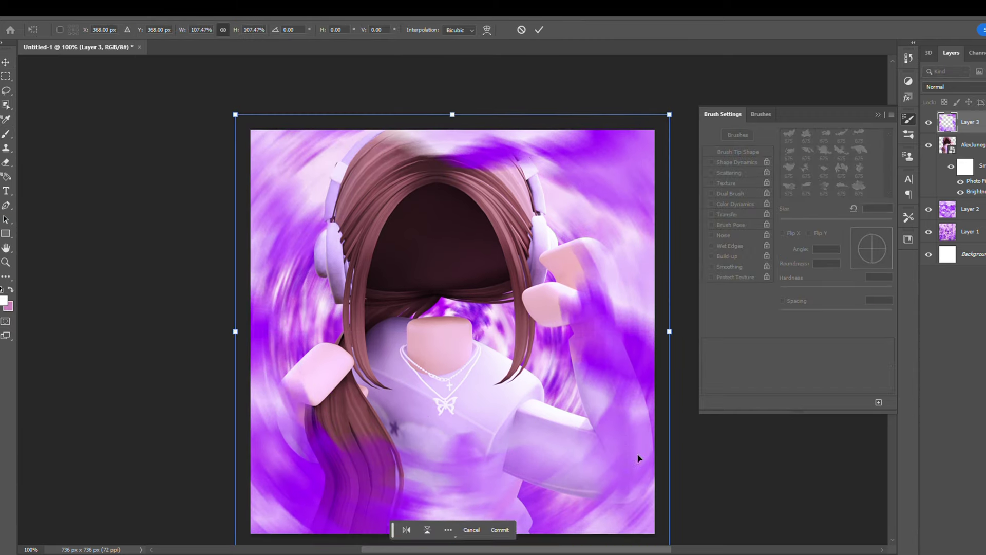
{"action": "key", "text": "e"}
{"action": "mouse_move", "coordinate": [546, 275]}
{"action": "left_mouse_down"}
{"action": "mouse_move", "coordinate": [586, 303]}
{"action": "mouse_move", "coordinate": [599, 370]}
{"action": "left_mouse_up"}
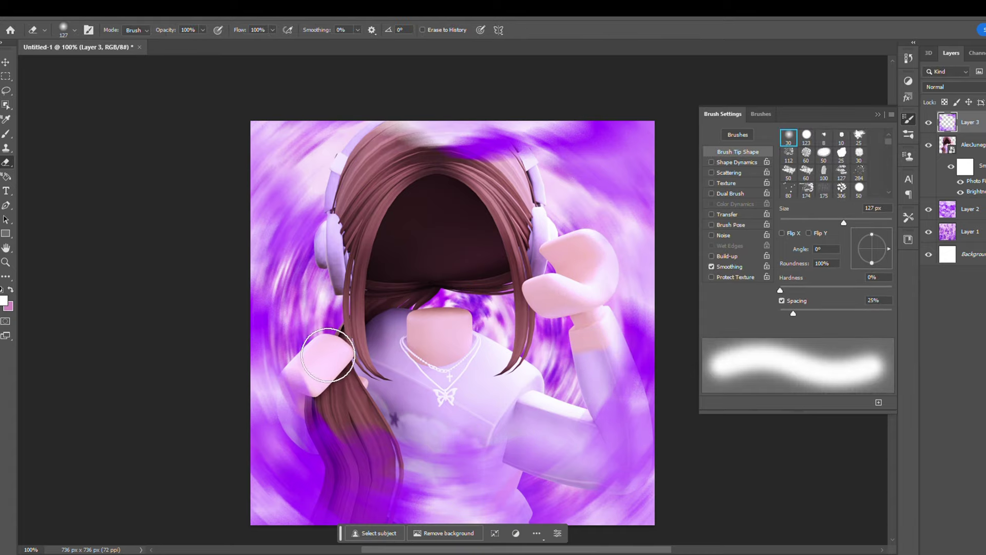
Step: Erase haze over the hair, rasterize the render, and fade its hair and shirt edges
{"action": "left_click_drag", "start_coordinate": [397, 149], "coordinate": [462, 159]}
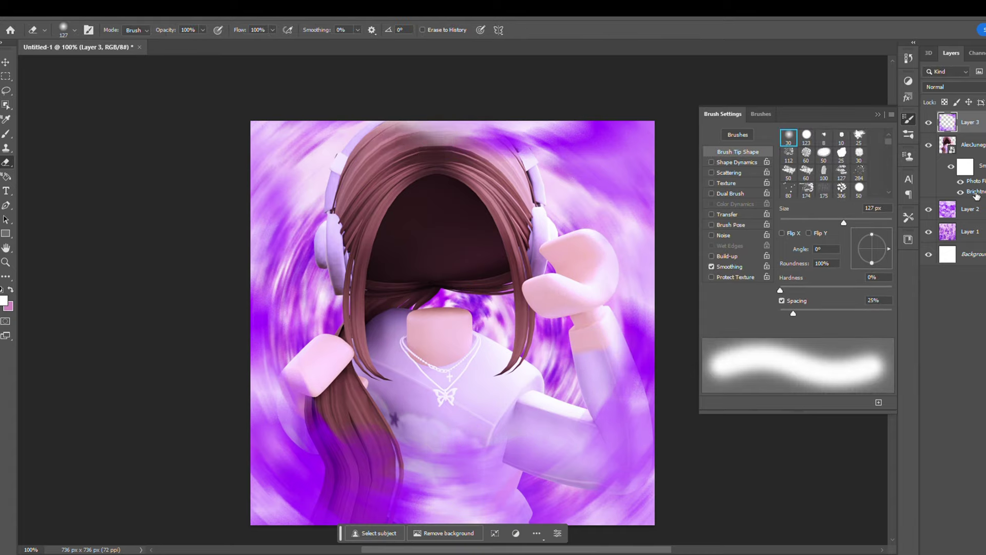
{"action": "left_click", "coordinate": [969, 143]}
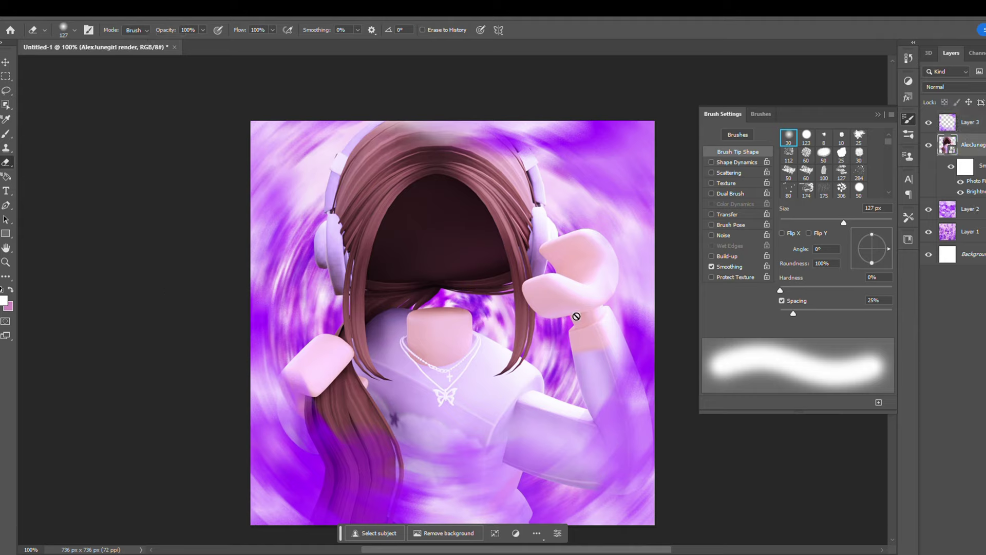
{"action": "left_click", "coordinate": [375, 474]}
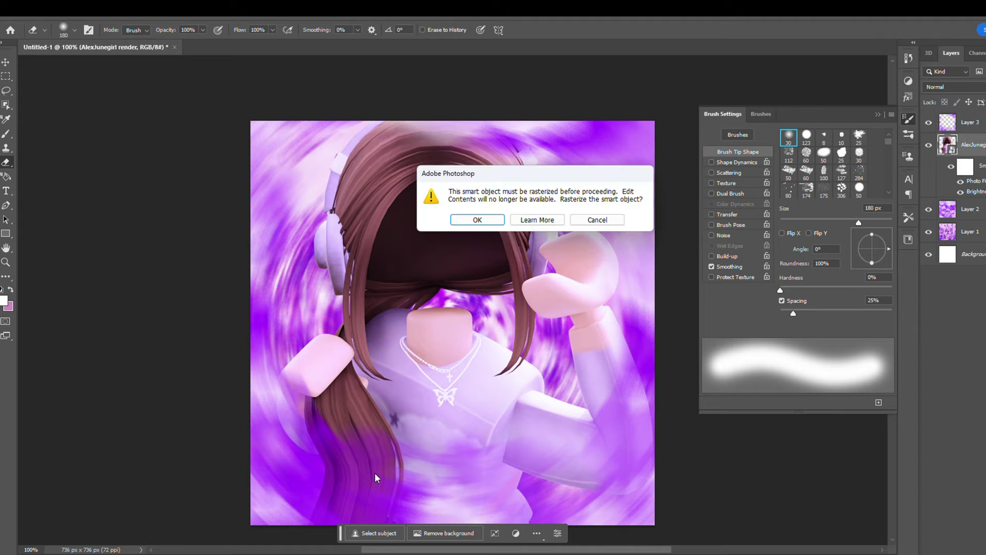
{"action": "left_click", "coordinate": [465, 219]}
{"action": "mouse_move", "coordinate": [320, 473]}
{"action": "left_mouse_down"}
{"action": "mouse_move", "coordinate": [408, 535]}
{"action": "mouse_move", "coordinate": [546, 479]}
{"action": "mouse_move", "coordinate": [377, 495]}
{"action": "left_mouse_up"}
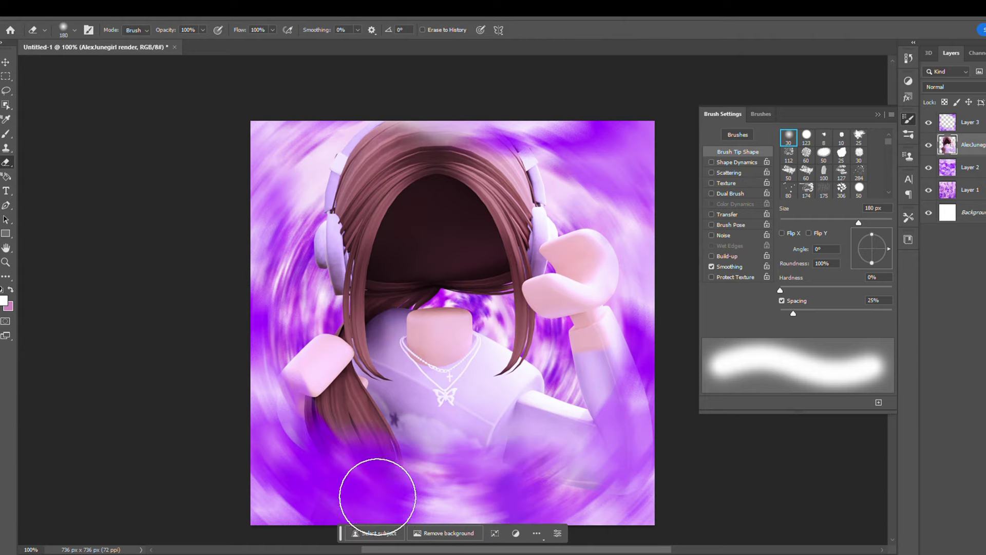
{"action": "mouse_move", "coordinate": [309, 150]}
{"action": "left_mouse_down"}
{"action": "mouse_move", "coordinate": [456, 100]}
{"action": "mouse_move", "coordinate": [555, 161]}
{"action": "mouse_move", "coordinate": [335, 99]}
{"action": "mouse_move", "coordinate": [586, 187]}
{"action": "mouse_move", "coordinate": [638, 294]}
{"action": "mouse_move", "coordinate": [617, 209]}
{"action": "mouse_move", "coordinate": [651, 272]}
{"action": "left_mouse_up"}
{"action": "mouse_move", "coordinate": [289, 411]}
{"action": "left_mouse_down"}
{"action": "mouse_move", "coordinate": [275, 341]}
{"action": "mouse_move", "coordinate": [313, 329]}
{"action": "left_mouse_up"}
{"action": "left_click", "coordinate": [5, 61]}
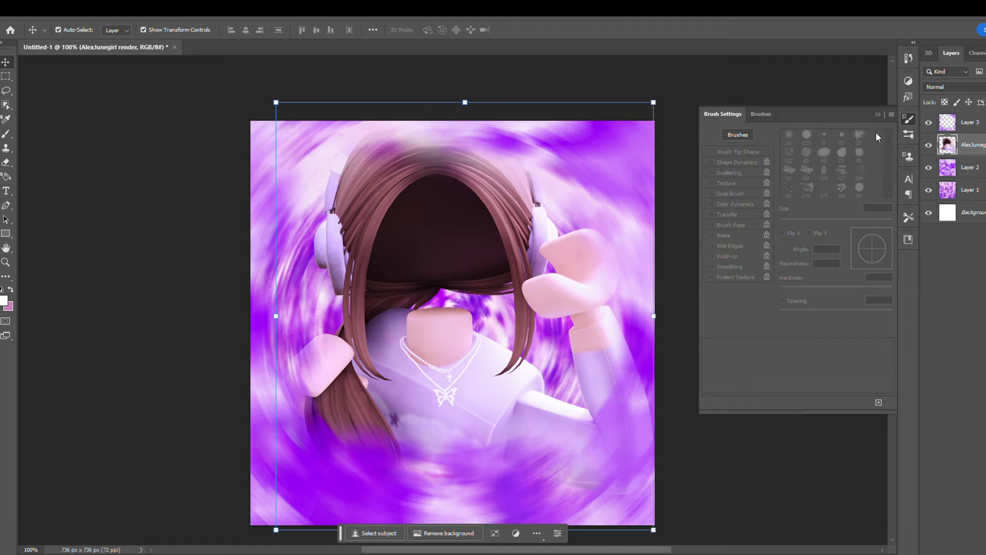
{"action": "key", "text": "e"}
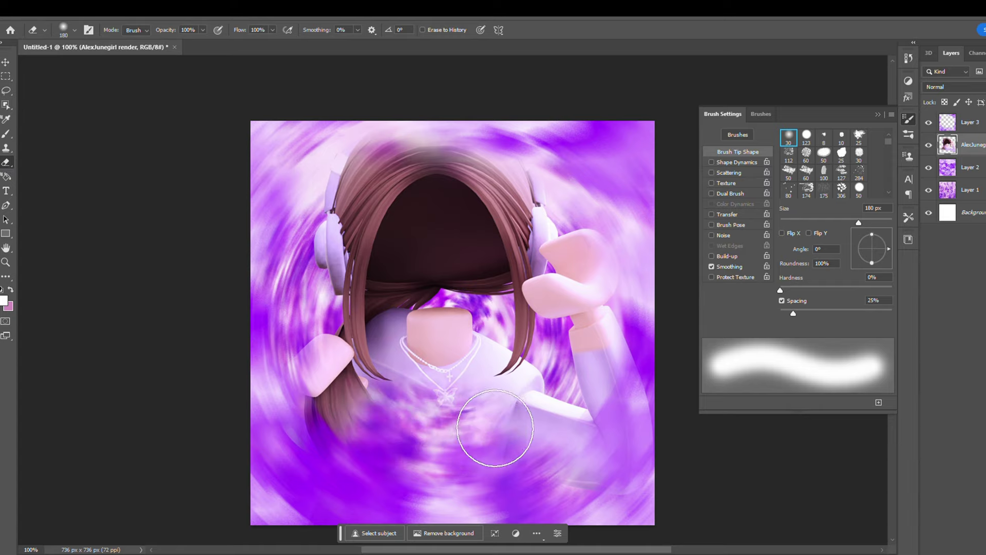
Step: Select the cloud layer with the Move tool and close the backdrop colour menu unchanged
{"action": "left_click", "coordinate": [976, 122]}
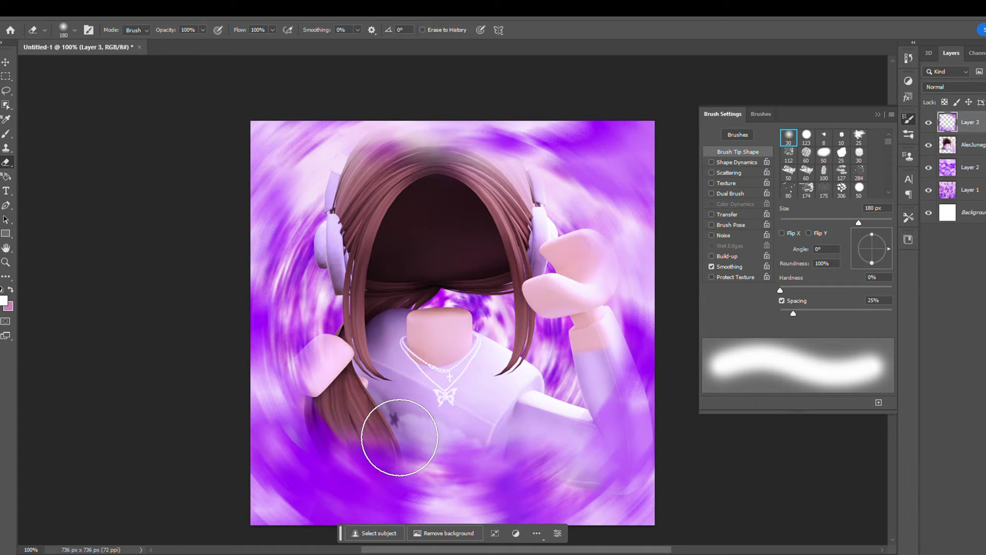
{"action": "left_click", "coordinate": [5, 63]}
{"action": "scroll", "coordinate": [668, 539], "scroll_direction": "right", "scroll_amount": 10}
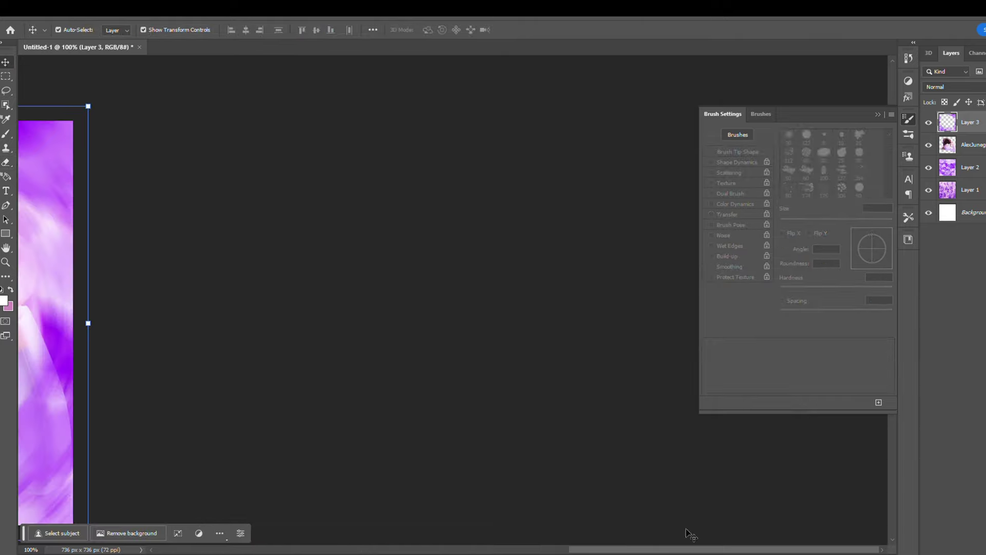
{"action": "right_click", "coordinate": [360, 396]}
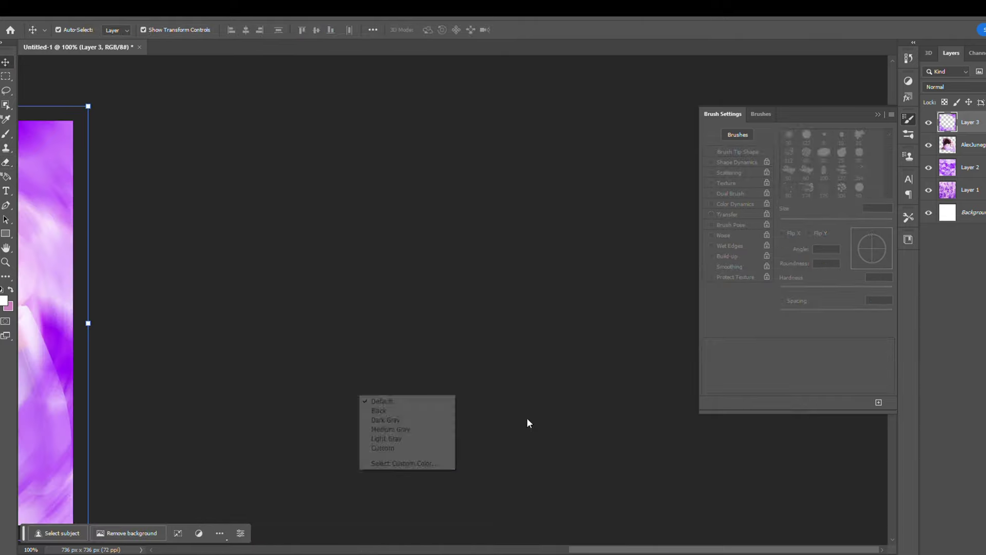
{"action": "left_click", "coordinate": [257, 404]}
{"action": "scroll", "coordinate": [101, 424], "scroll_direction": "left", "scroll_amount": 3}
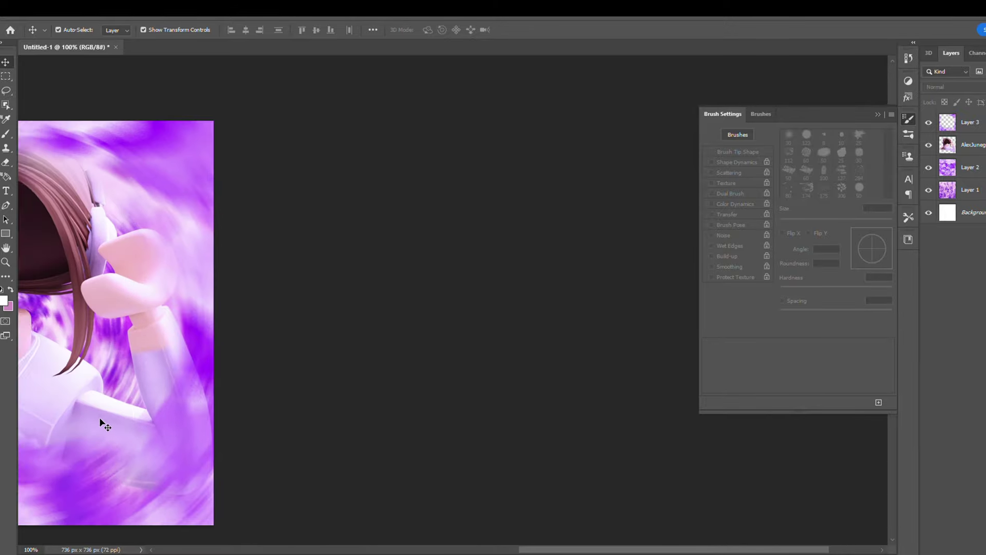
{"action": "scroll", "coordinate": [103, 424], "scroll_direction": "left", "scroll_amount": 7}
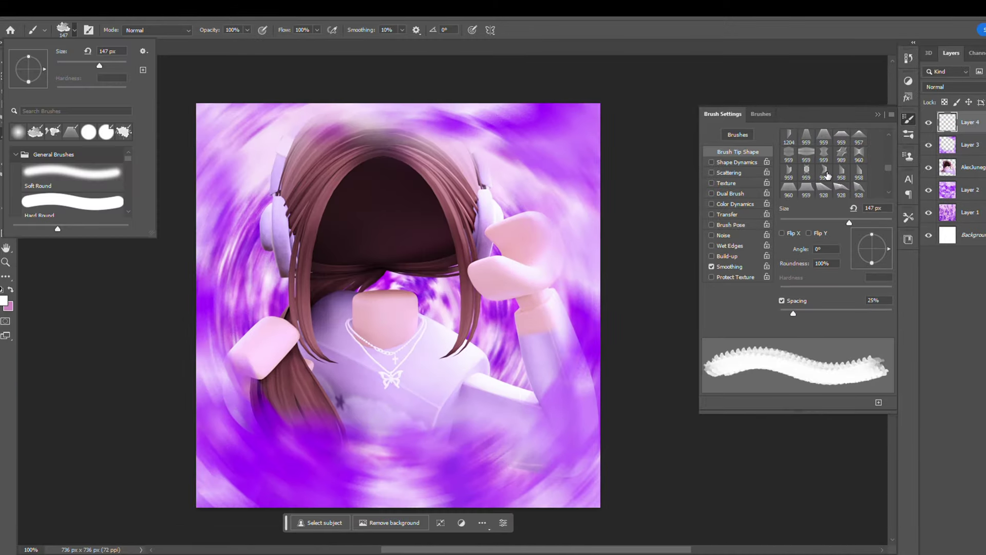
Step: Paint white wispy light streaks on Layer 4 with brush 1121
{"action": "left_click", "coordinate": [846, 138]}
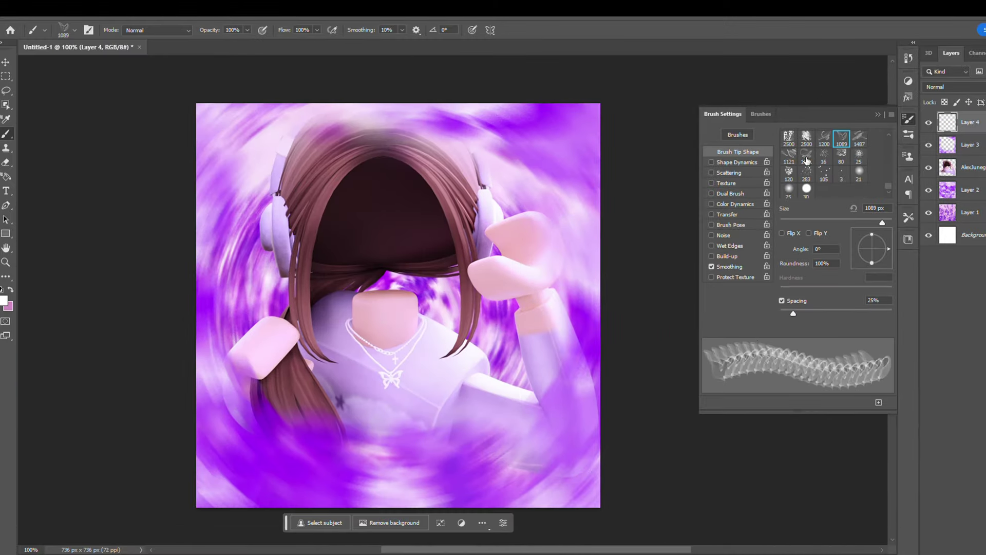
{"action": "left_click", "coordinate": [788, 153]}
{"action": "left_click_drag", "start_coordinate": [401, 365], "coordinate": [486, 169]}
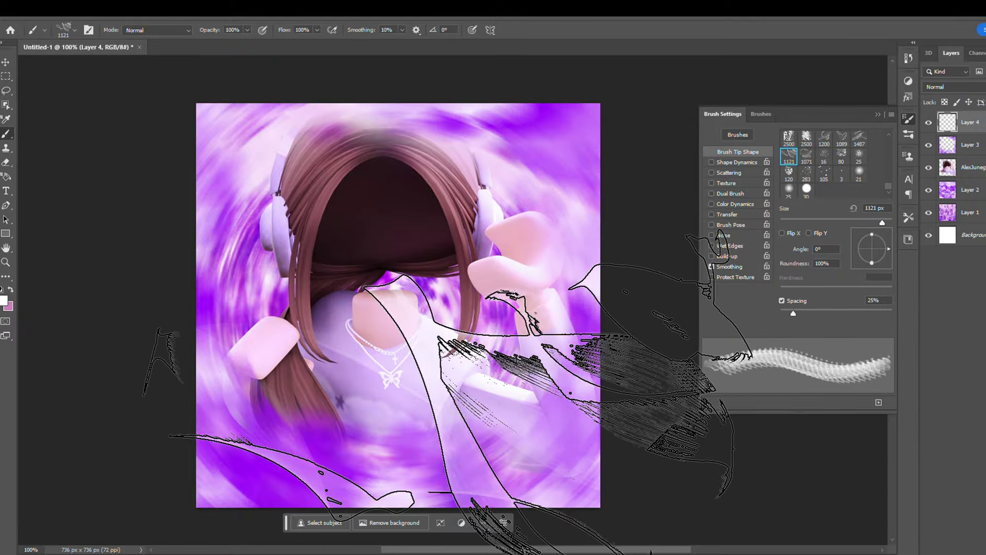
{"action": "left_click", "coordinate": [485, 170]}
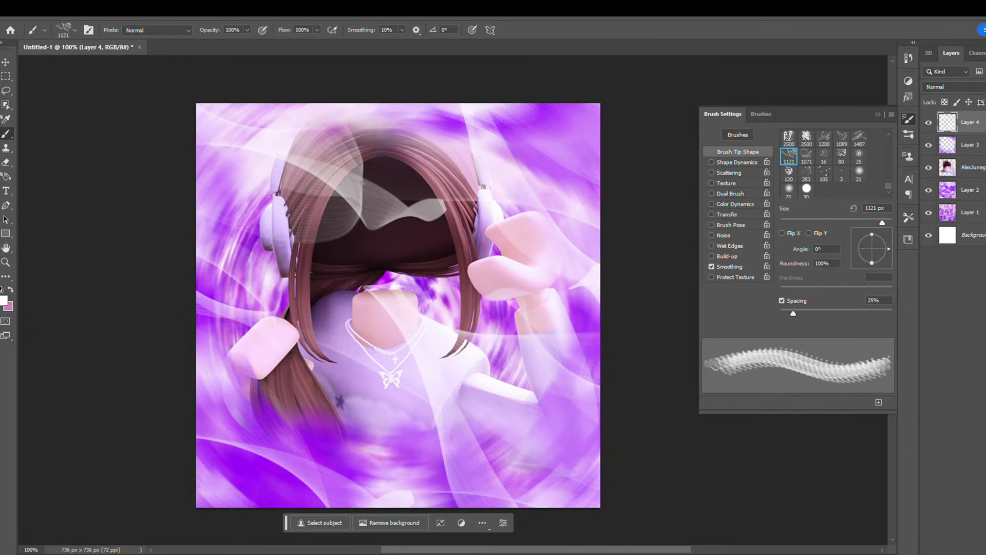
Step: Set Layer 4 to Overlay and erase the wisps around the character's face
{"action": "left_click", "coordinate": [953, 87]}
{"action": "left_click", "coordinate": [939, 224]}
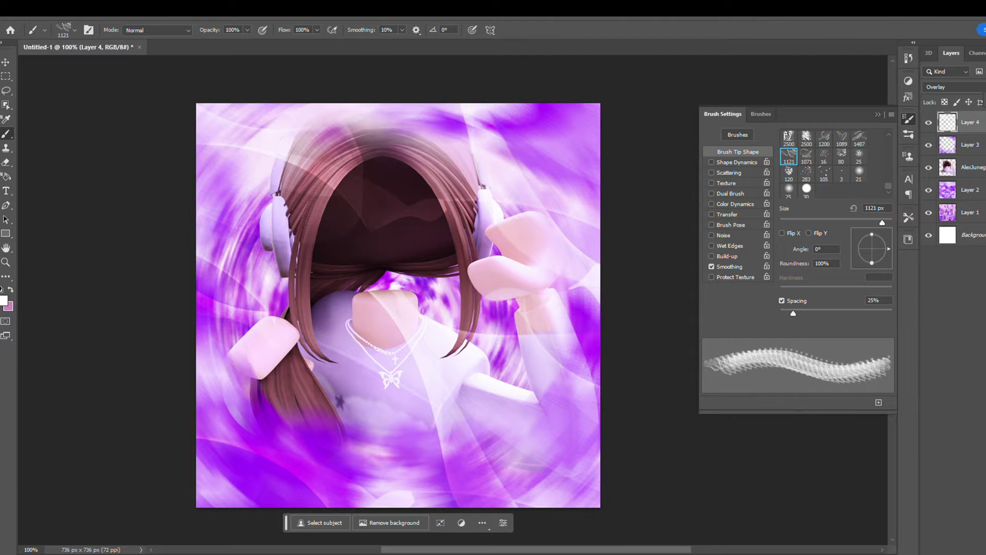
{"action": "key", "text": "ctrl+z"}
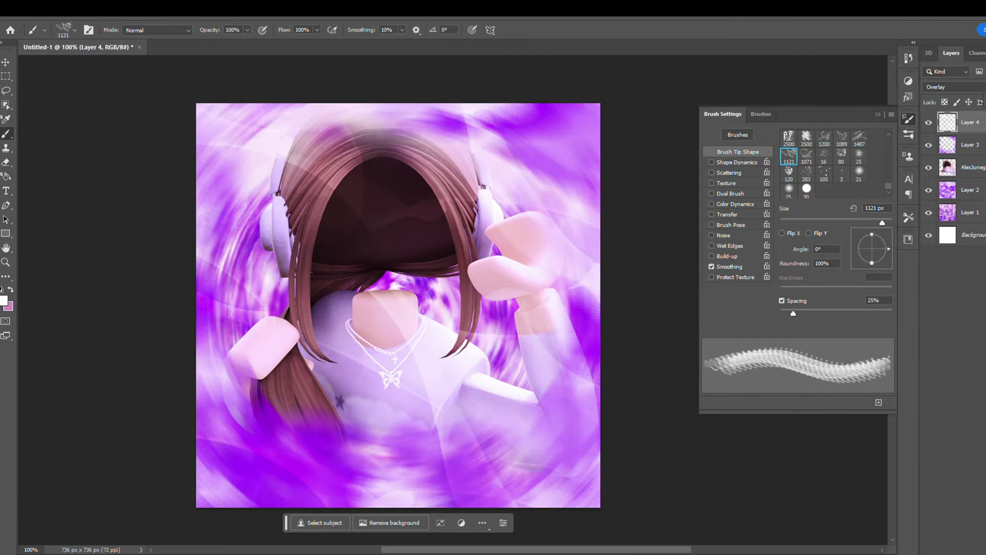
{"action": "key", "text": "e"}
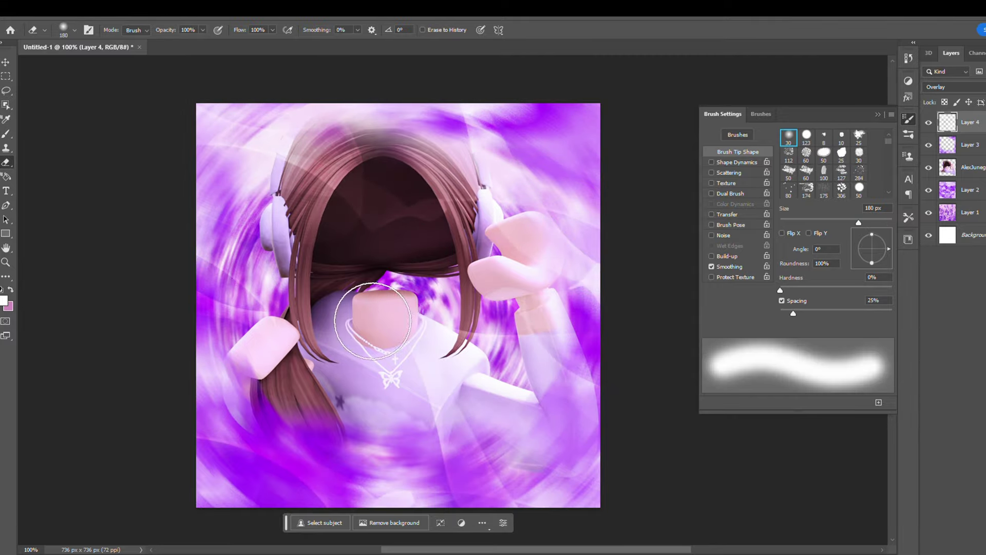
{"action": "left_click_drag", "start_coordinate": [468, 359], "coordinate": [425, 314]}
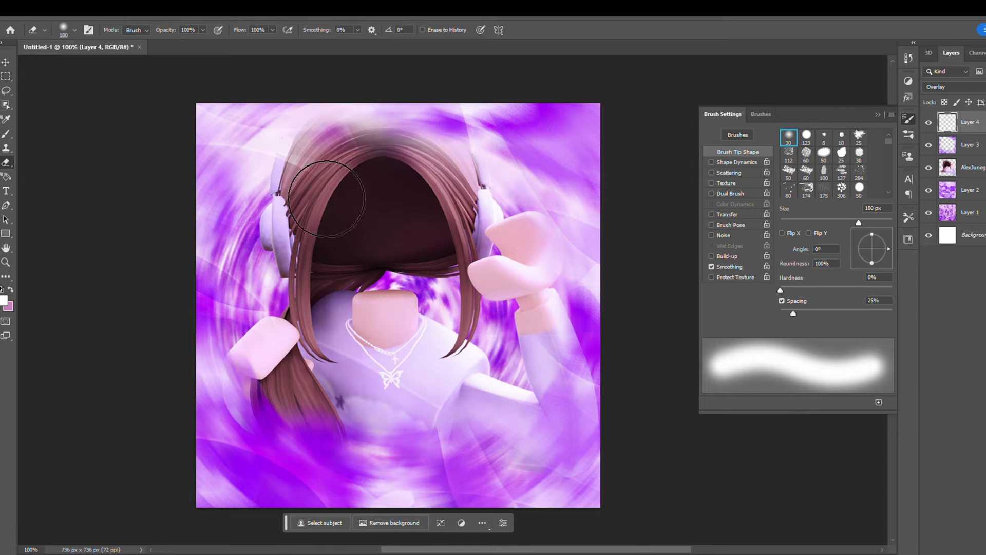
{"action": "left_click", "coordinate": [5, 63]}
{"action": "left_click", "coordinate": [694, 409]}
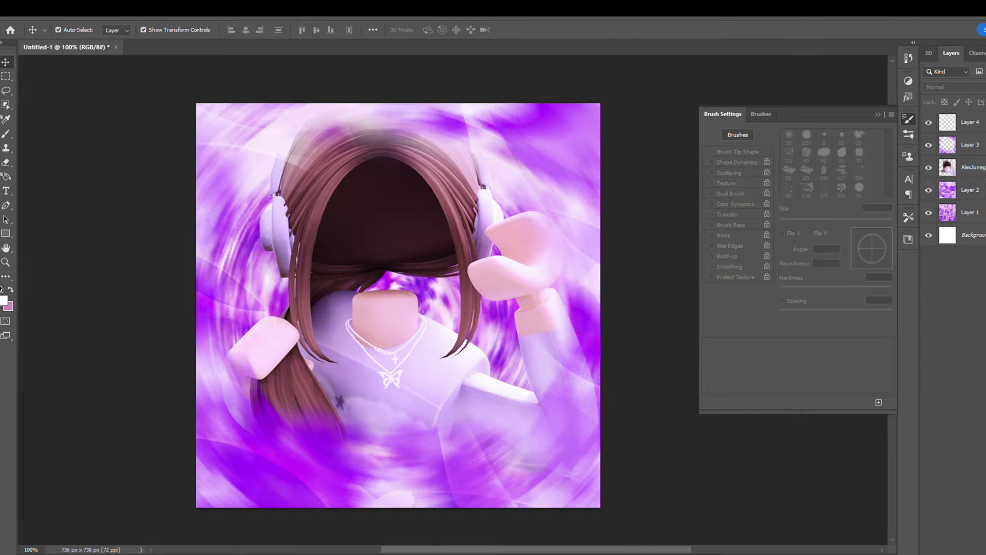
Step: Add Layer 5 and choose grid brush 807 at 2000 px
{"action": "key", "text": "ctrl+shift+alt+n"}
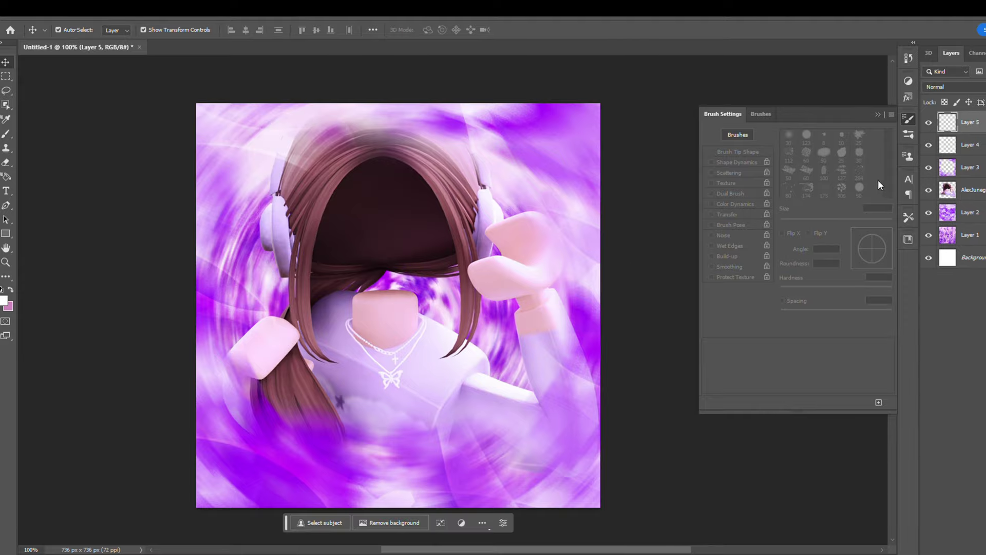
{"action": "left_click", "coordinate": [6, 134]}
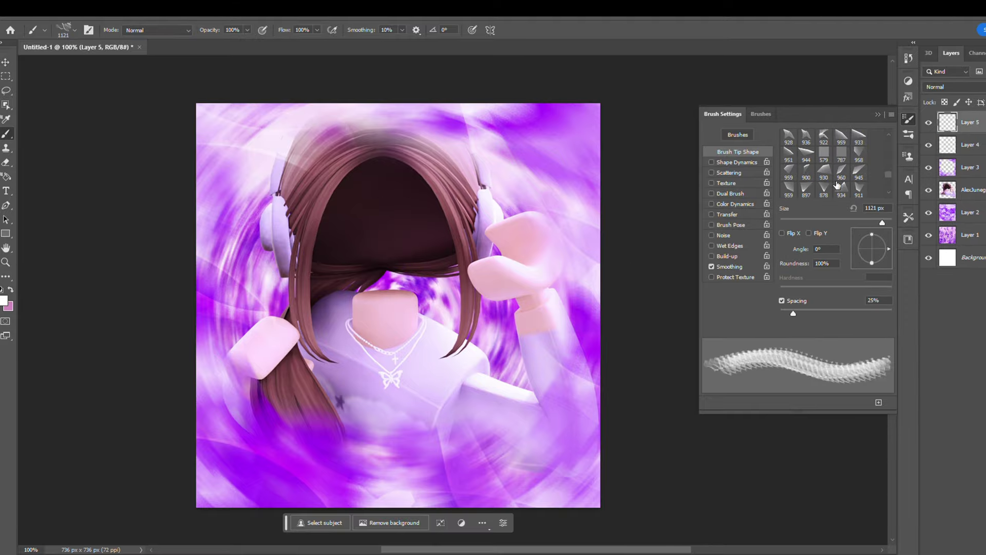
{"action": "left_click", "coordinate": [824, 173]}
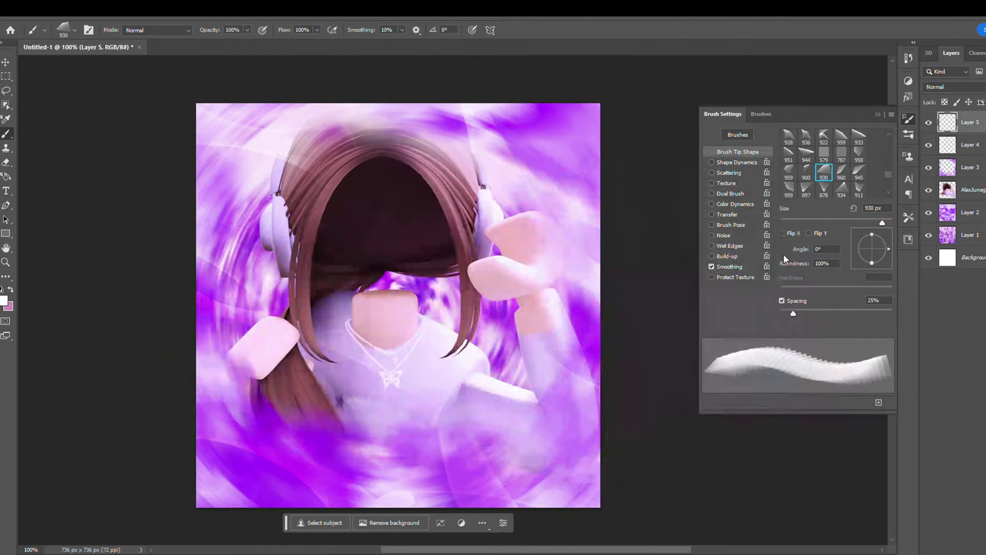
{"action": "left_click", "coordinate": [824, 154]}
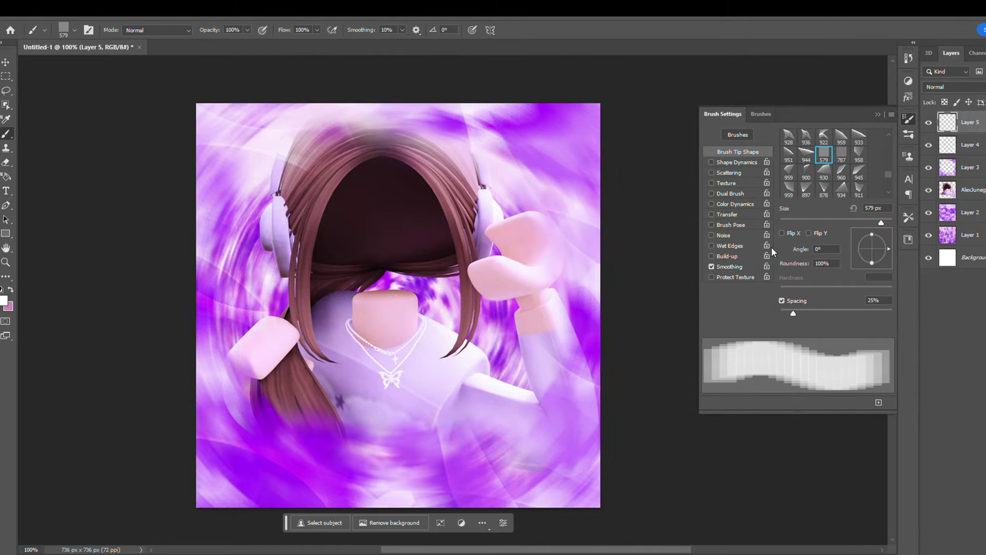
{"action": "scroll", "coordinate": [868, 167], "scroll_direction": "down", "scroll_amount": 2}
{"action": "left_click", "coordinate": [807, 180]}
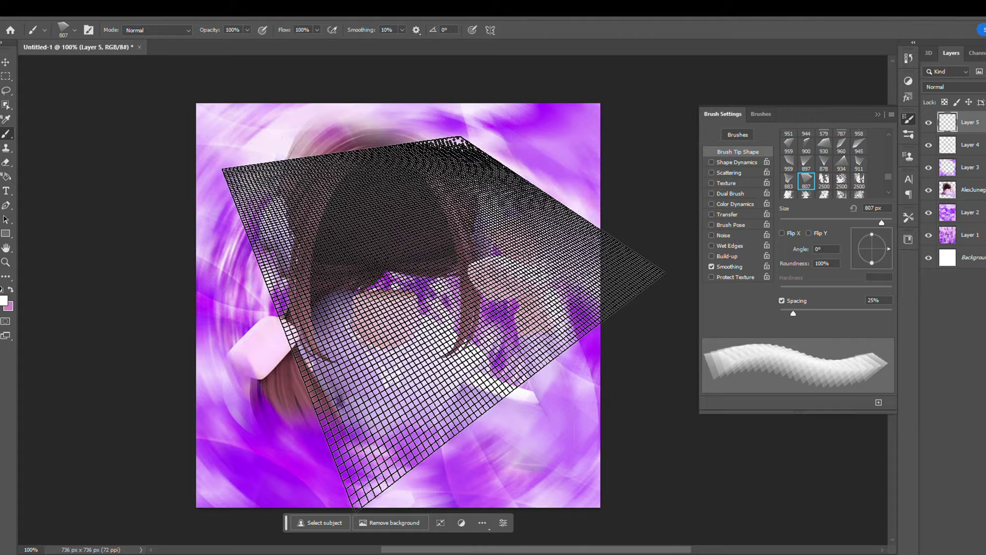
{"action": "type", "text": "0"}
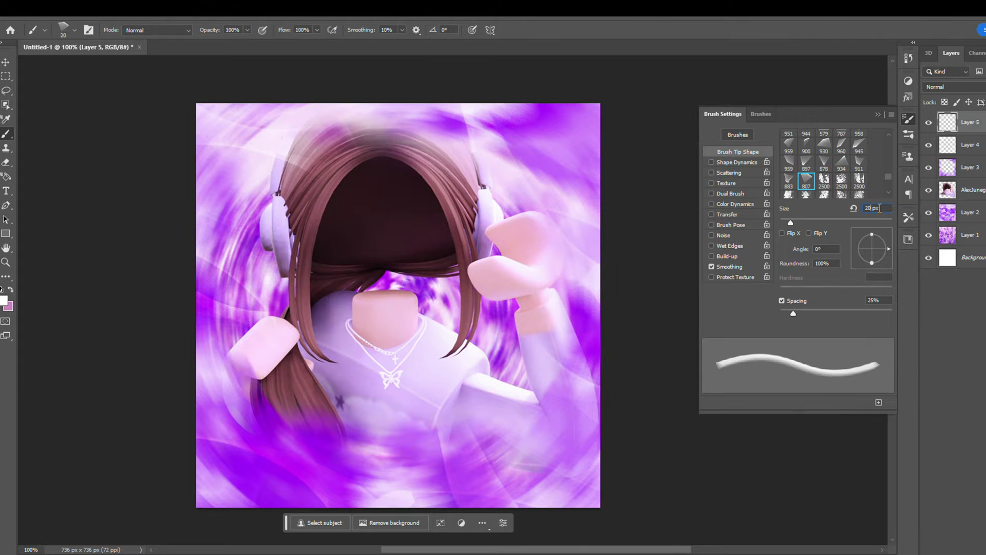
{"action": "type", "text": "00"}
{"action": "key", "text": "Return"}
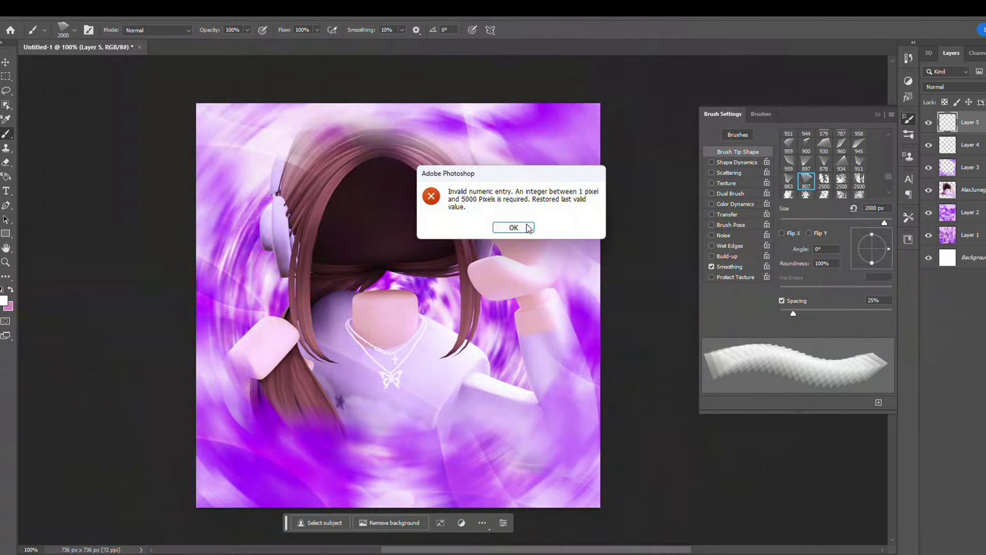
{"action": "left_click", "coordinate": [514, 227]}
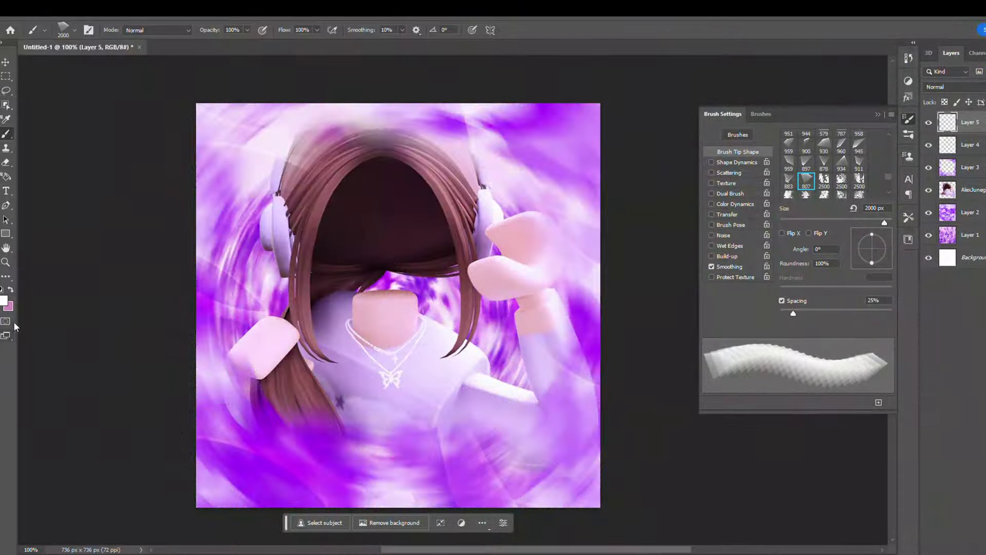
Step: Set the foreground to black, blend Layer 5 in Overlay, and erase the grid's centre
{"action": "left_click", "coordinate": [7, 299]}
{"action": "left_click", "coordinate": [256, 138]}
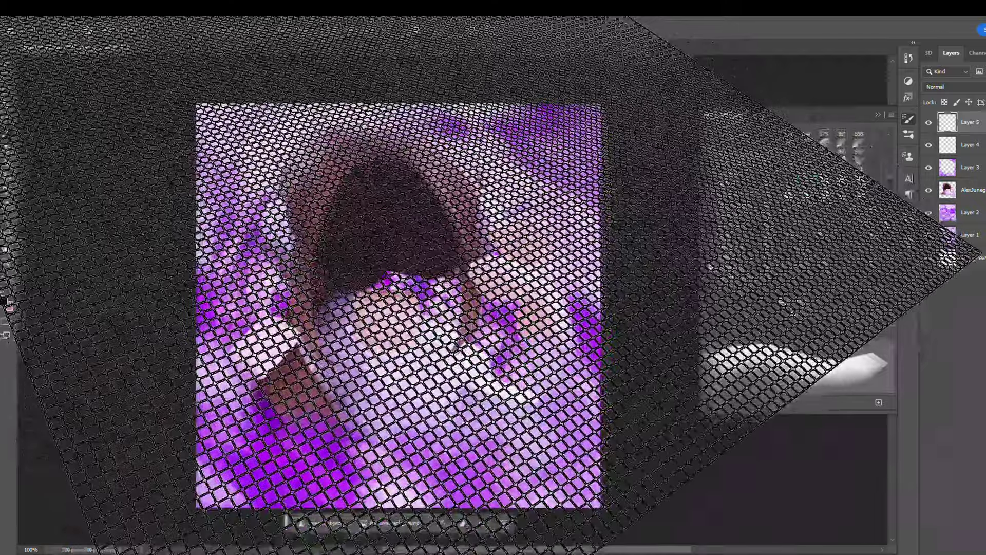
{"action": "key", "text": "v"}
{"action": "left_click", "coordinate": [953, 87]}
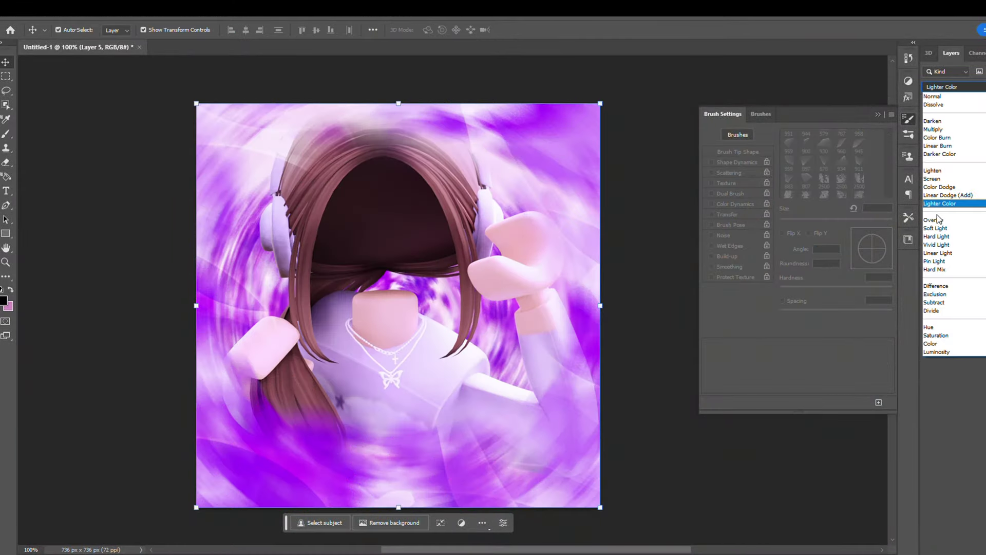
{"action": "left_click", "coordinate": [945, 221]}
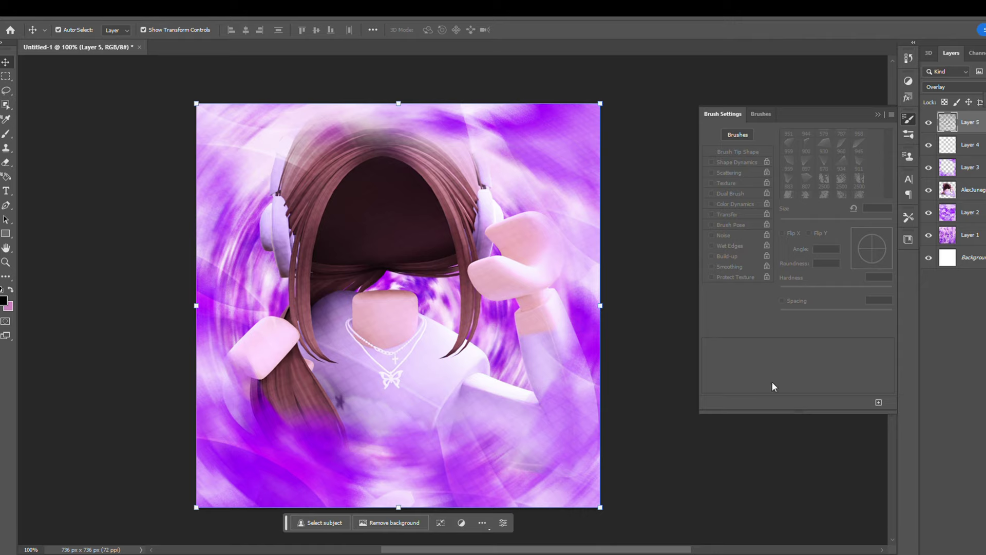
{"action": "left_click", "coordinate": [6, 163]}
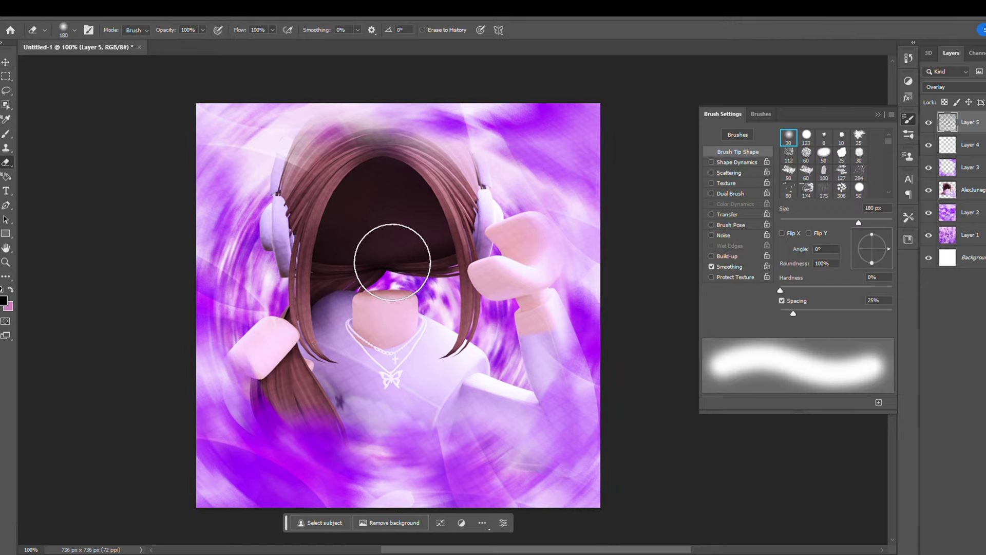
{"action": "left_click", "coordinate": [6, 62]}
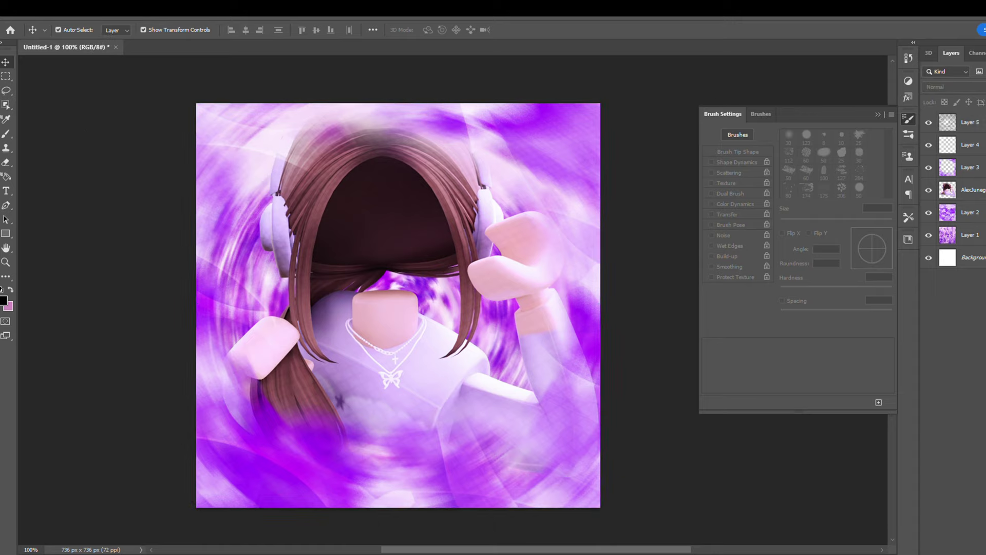
Step: Add a Brightness/Contrast adjustment layer, tuning the sliders to Brightness 22 and Contrast 0
{"action": "left_click", "coordinate": [974, 547]}
{"action": "left_click", "coordinate": [971, 406]}
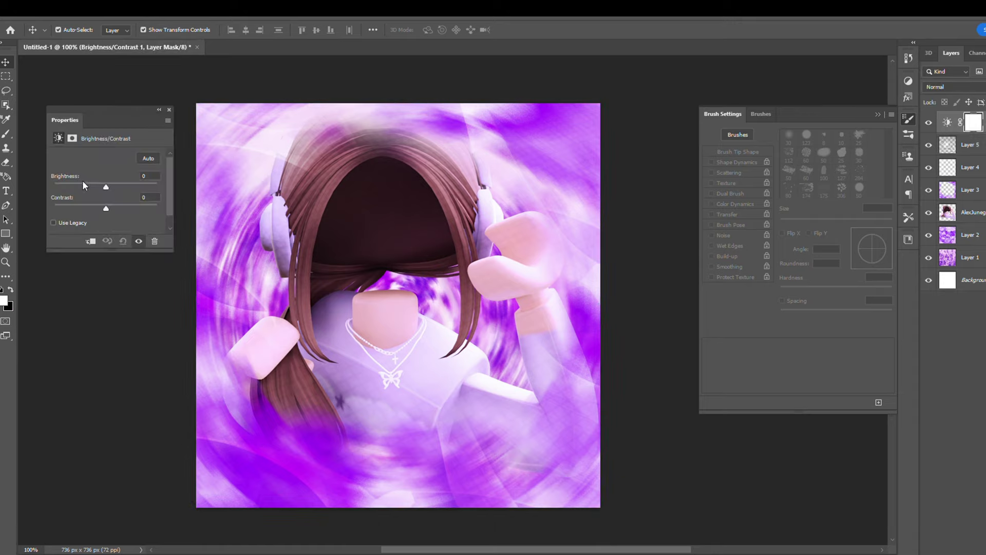
{"action": "left_click_drag", "start_coordinate": [103, 184], "coordinate": [116, 211]}
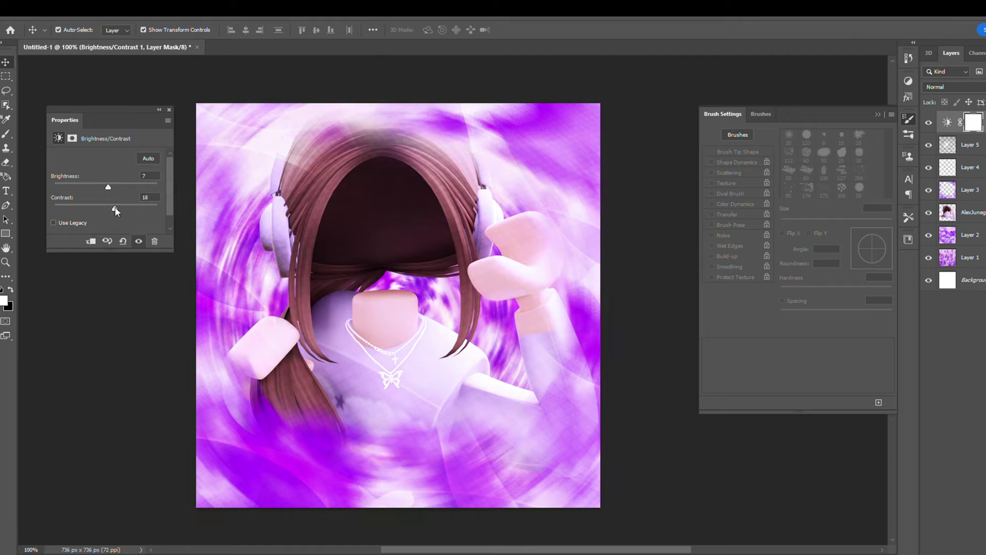
{"action": "double_click", "coordinate": [149, 197]}
{"action": "type", "text": "0"}
{"action": "mouse_move", "coordinate": [112, 211]}
{"action": "left_mouse_down"}
{"action": "mouse_move", "coordinate": [152, 206]}
{"action": "mouse_move", "coordinate": [122, 211]}
{"action": "left_mouse_up"}
{"action": "left_click_drag", "start_coordinate": [107, 176], "coordinate": [113, 180]}
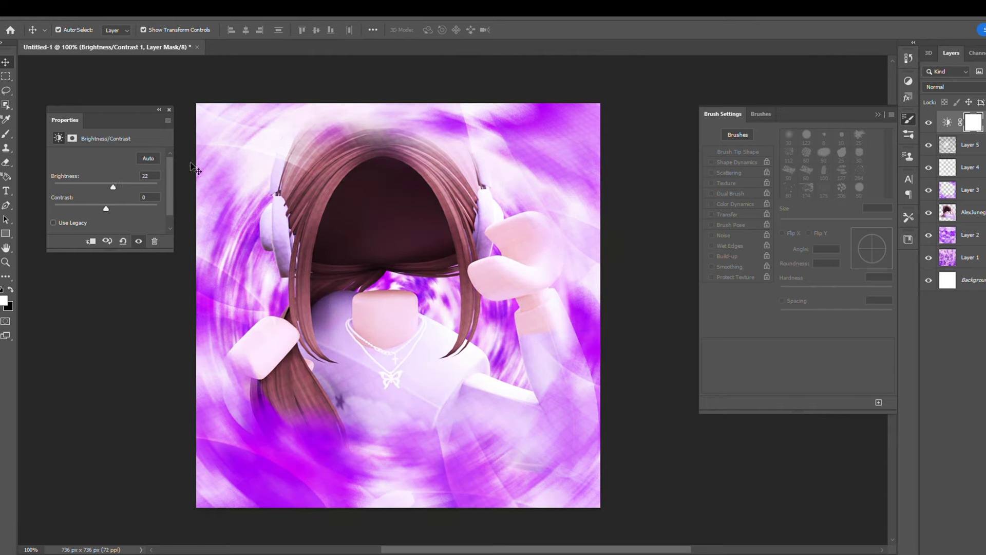